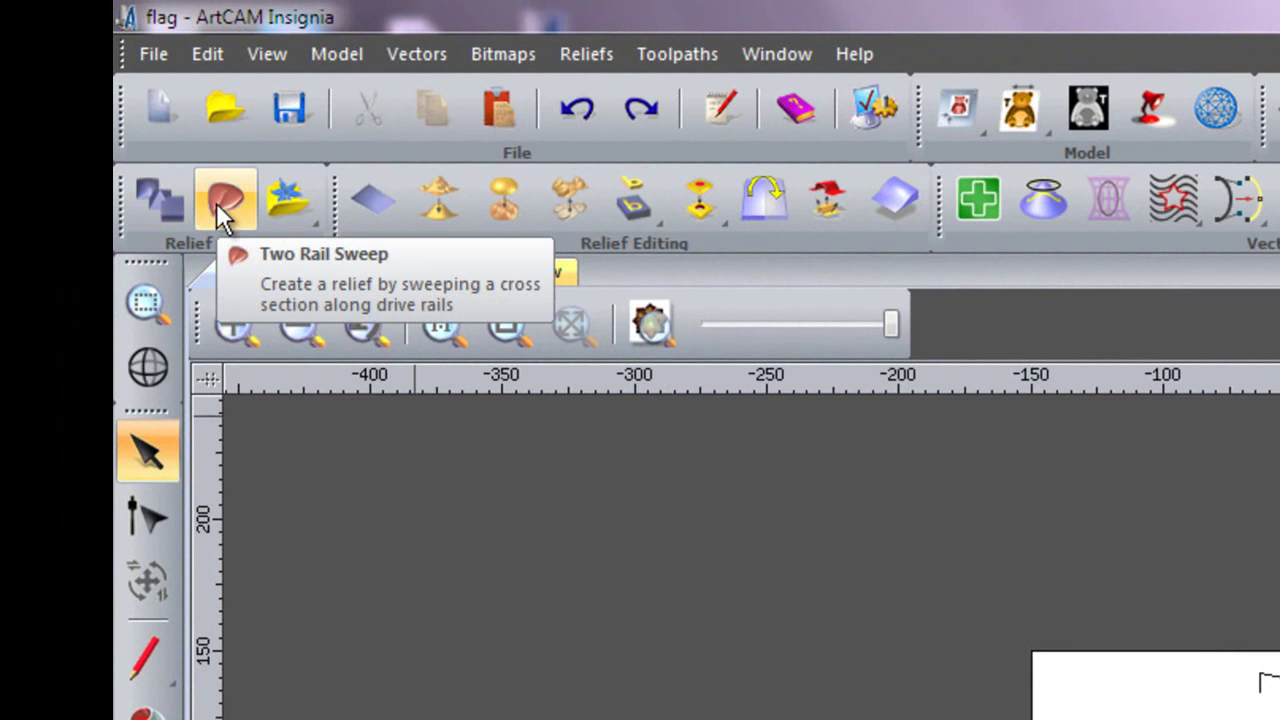
- Start a Two Rail Sweep and assign the long wavy vector near the artwork's upper edge as the top drive rail
left_click(216, 202)
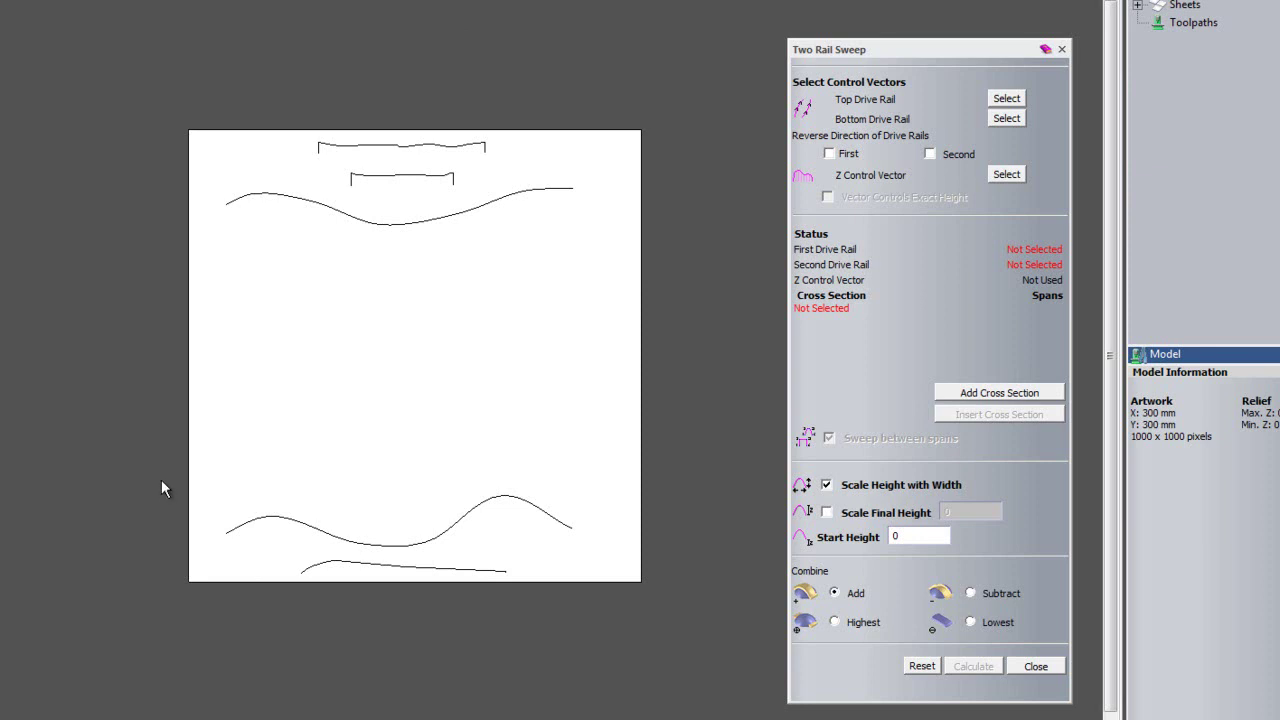
left_click(290, 196)
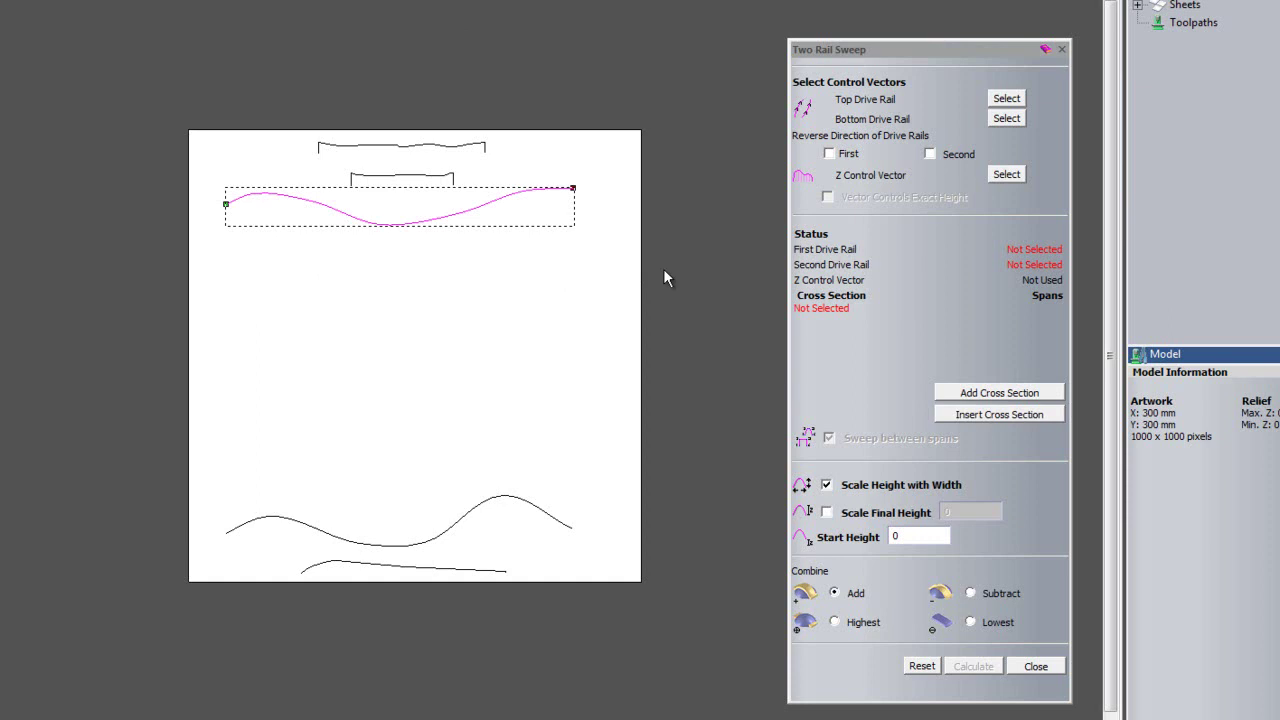
left_click(1004, 99)
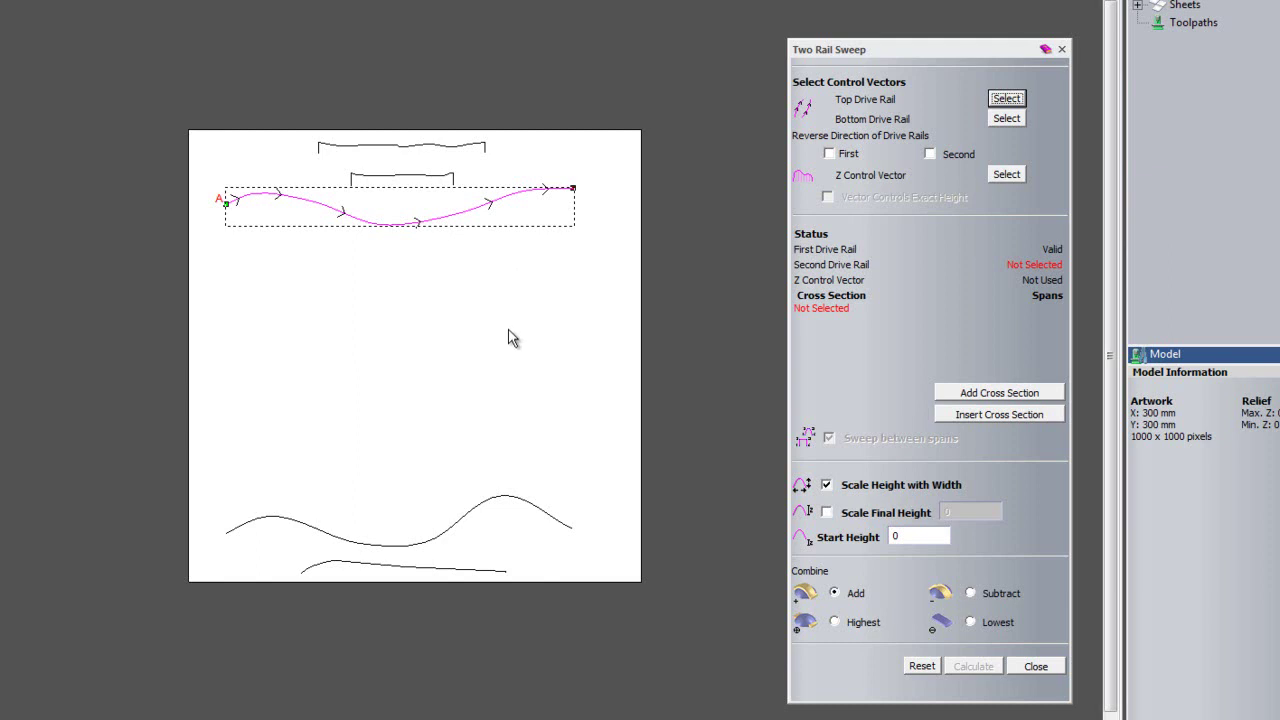
- Assign the long wavy vector near the artwork's lower edge as the bottom drive rail and reverse the second rail's direction
left_click(566, 526)
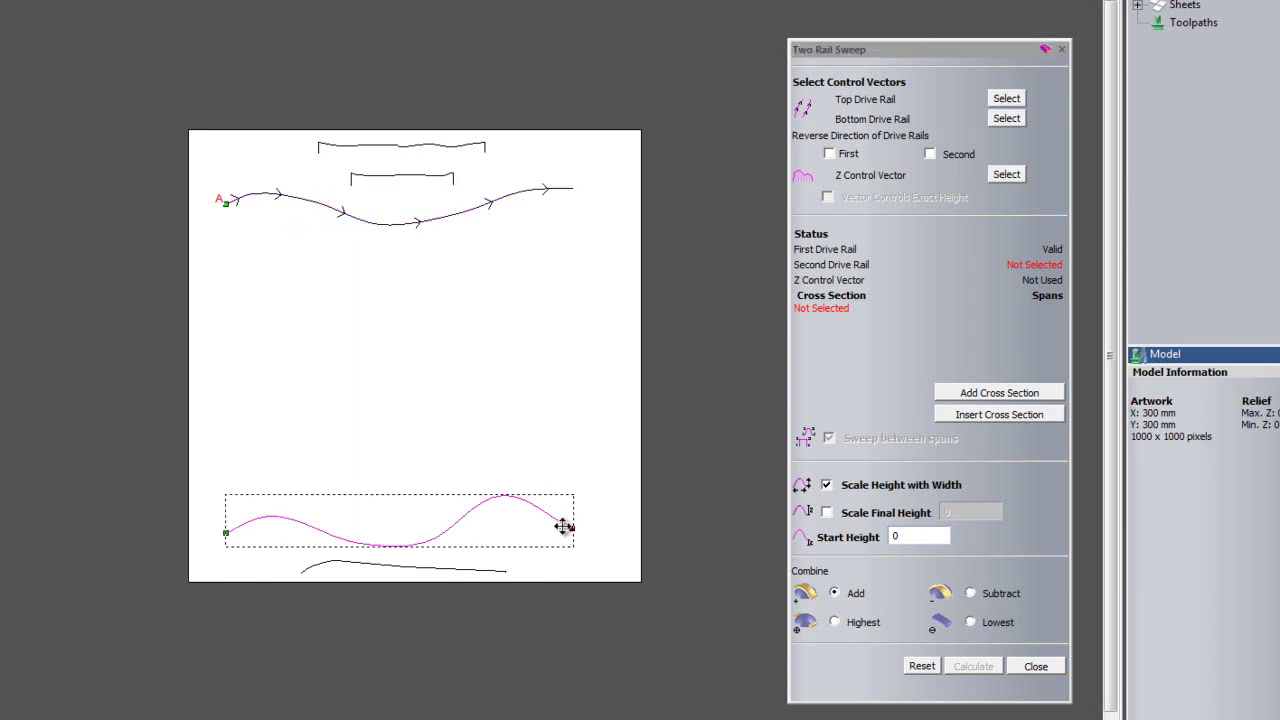
left_click(571, 528)
left_click(571, 528)
left_click(1004, 120)
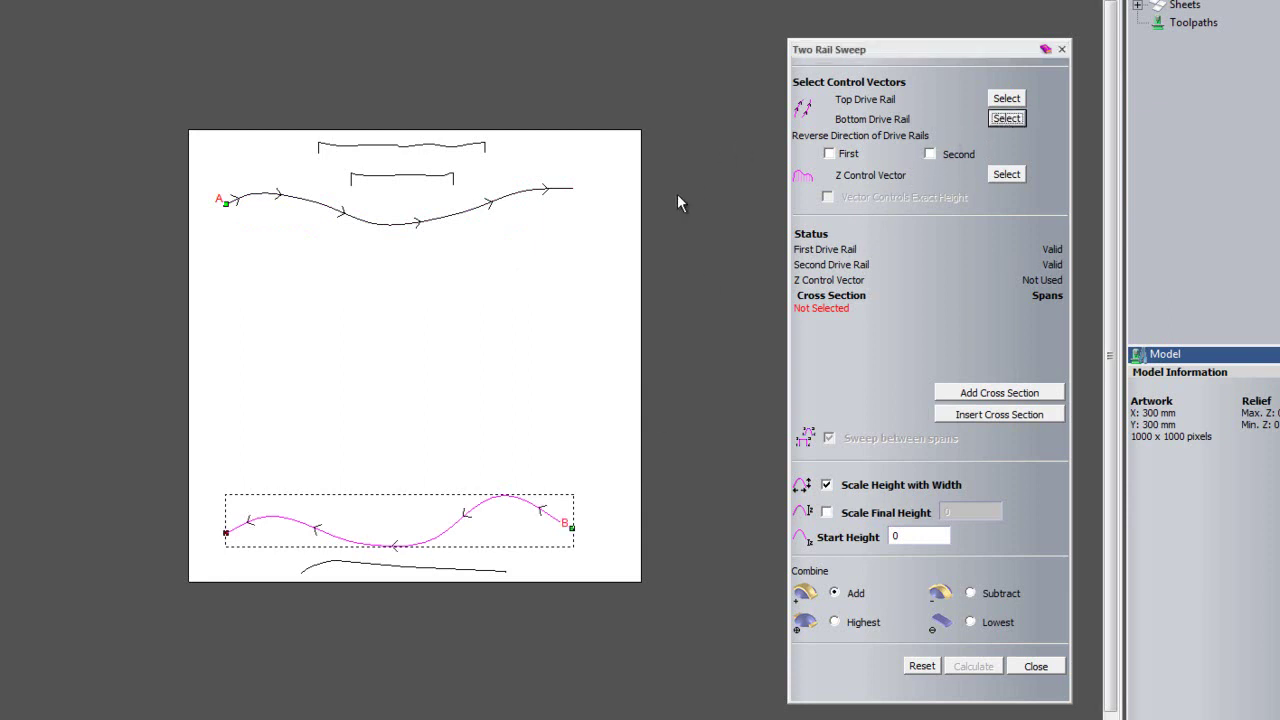
left_click(566, 527)
left_click(930, 155)
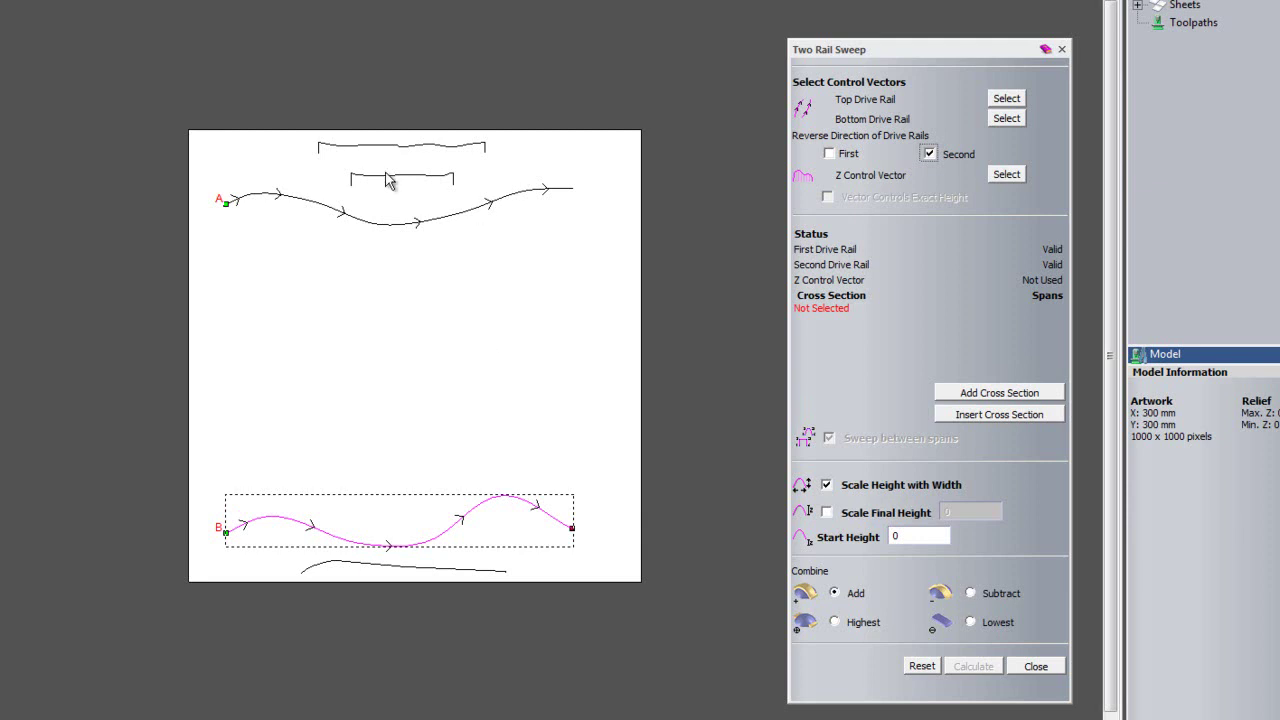
- Add the shorter bracket-shaped vector above the upper rail as the cross section and calculate the sweep relief
left_click(467, 194)
left_click(386, 177)
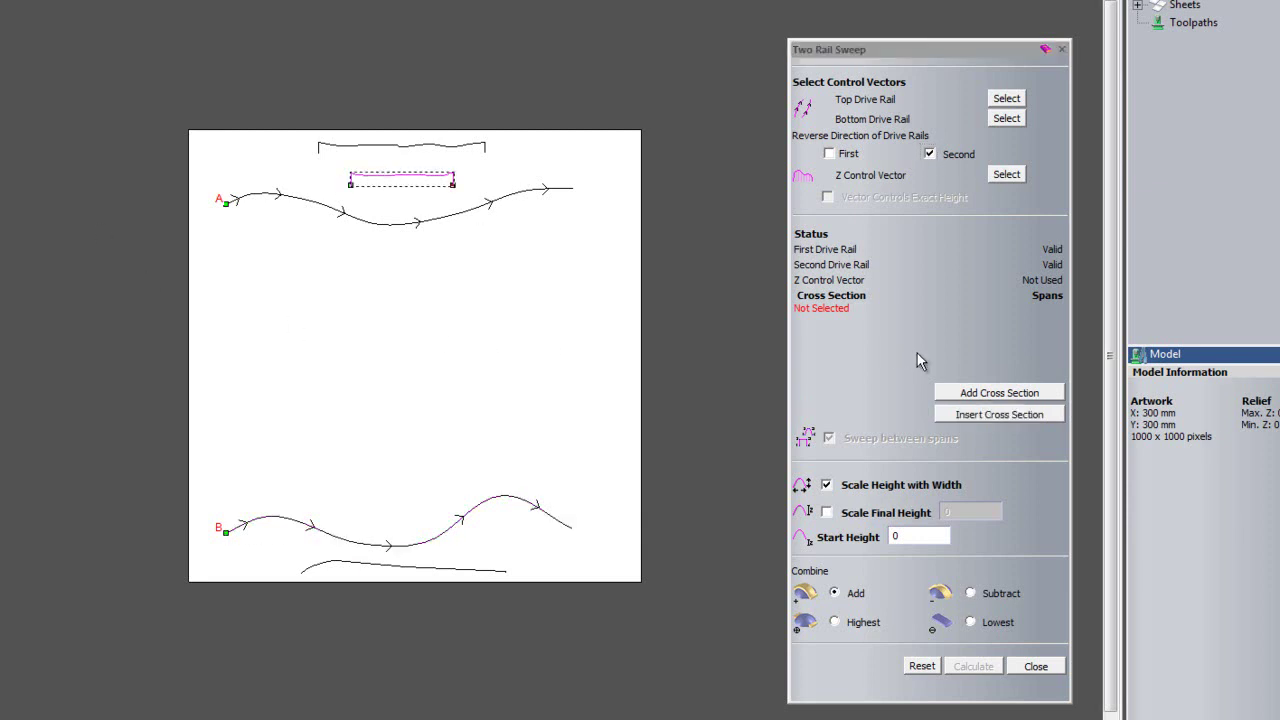
left_click(982, 394)
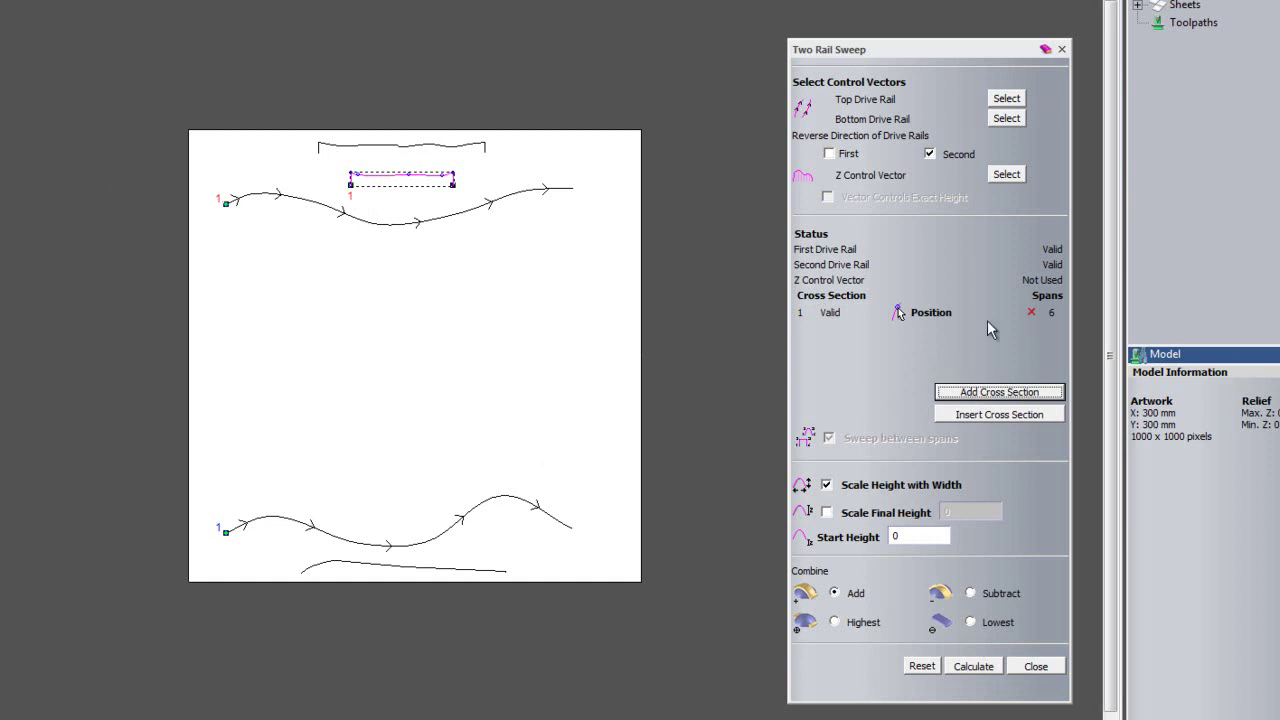
left_click(965, 668)
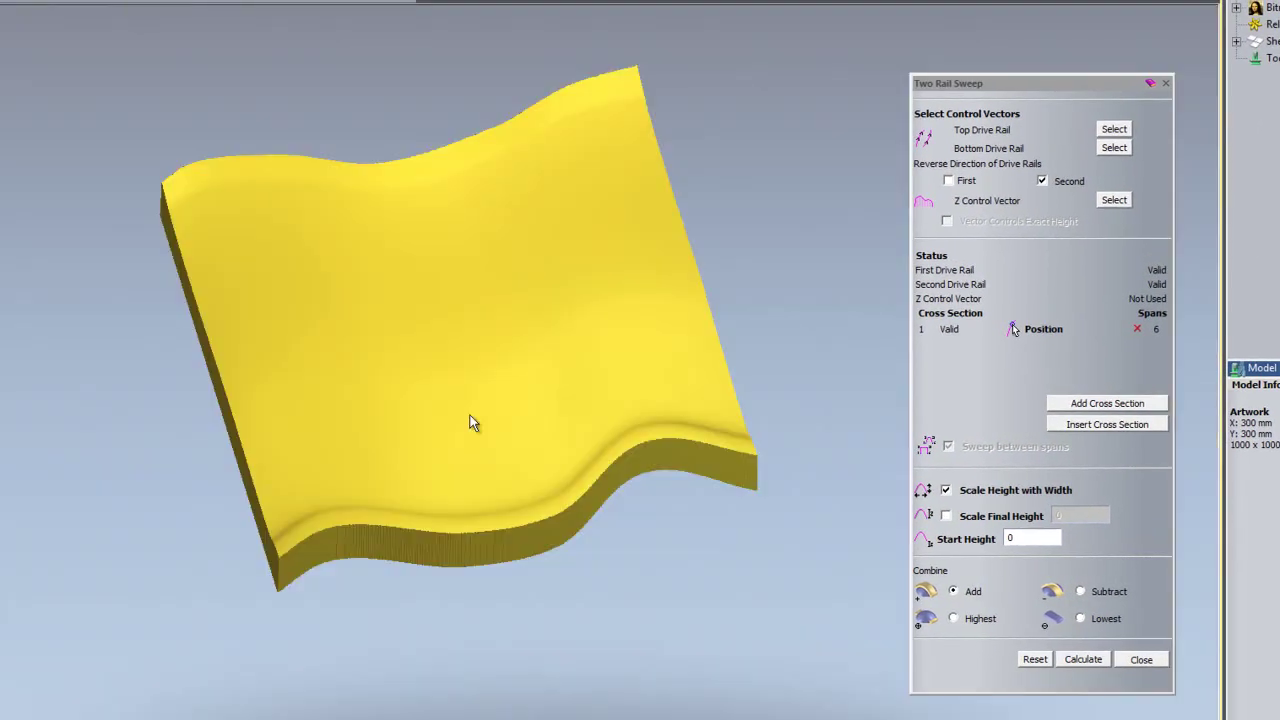
left_click_drag(464, 488, 545, 467)
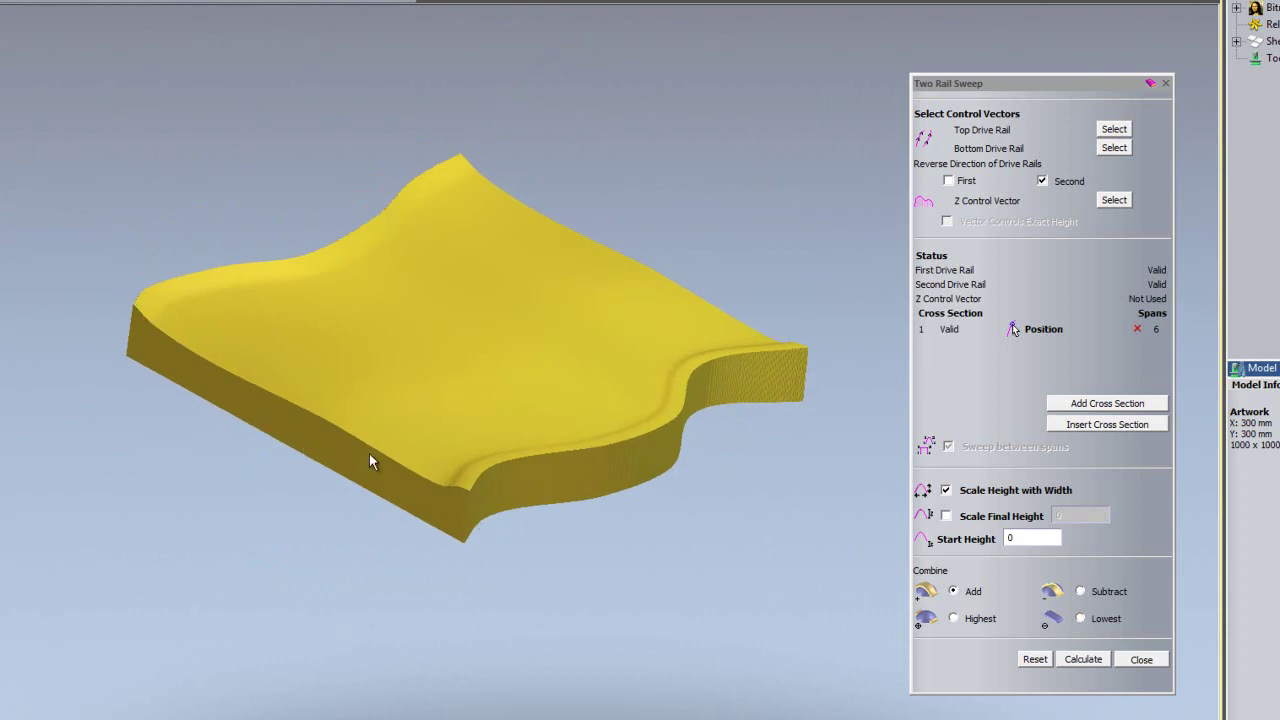
left_click_drag(630, 387, 411, 491)
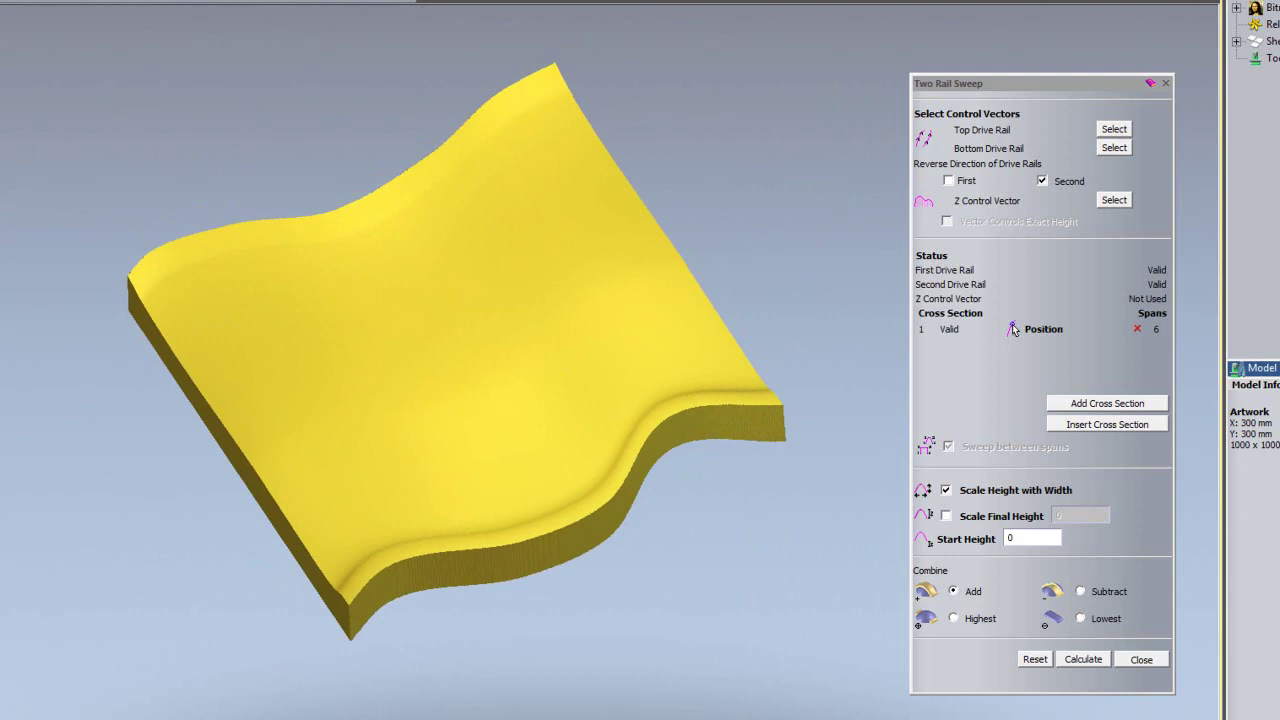
- Reset the sweep selections in the 2D view and reassign the upper and lower wavy vectors as top and bottom drive rails
left_click(1013, 329)
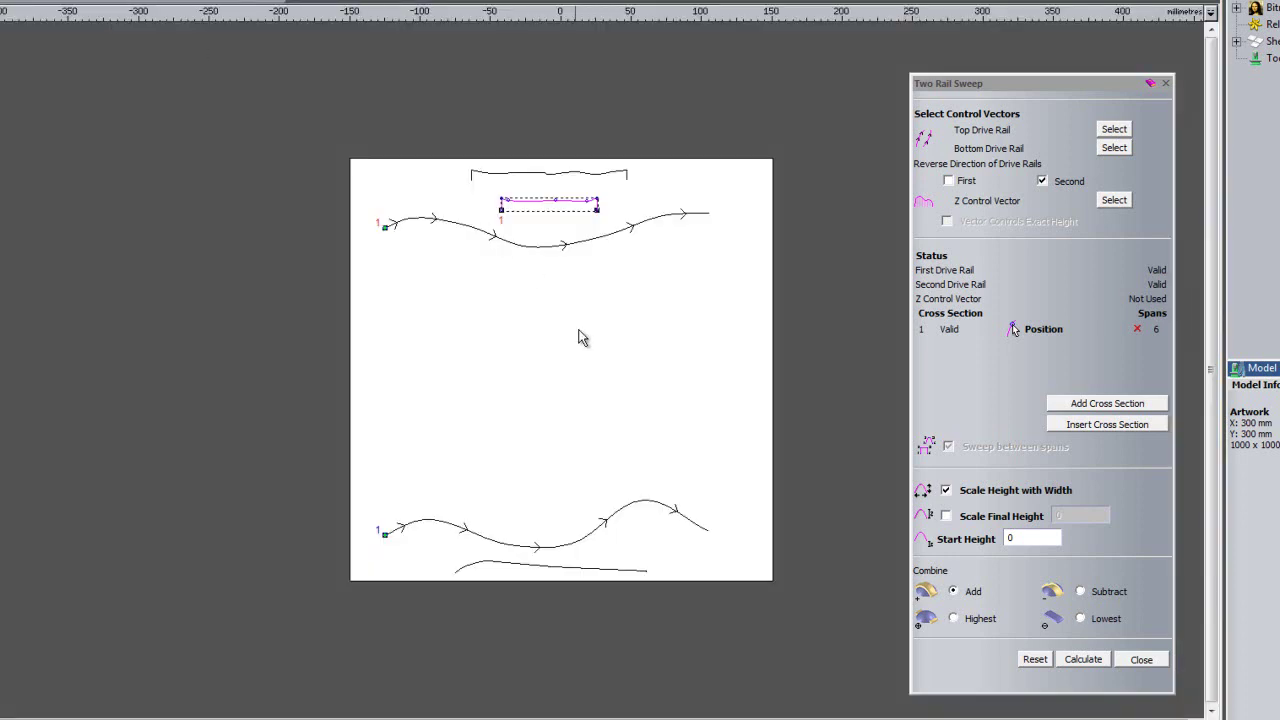
left_click(1036, 659)
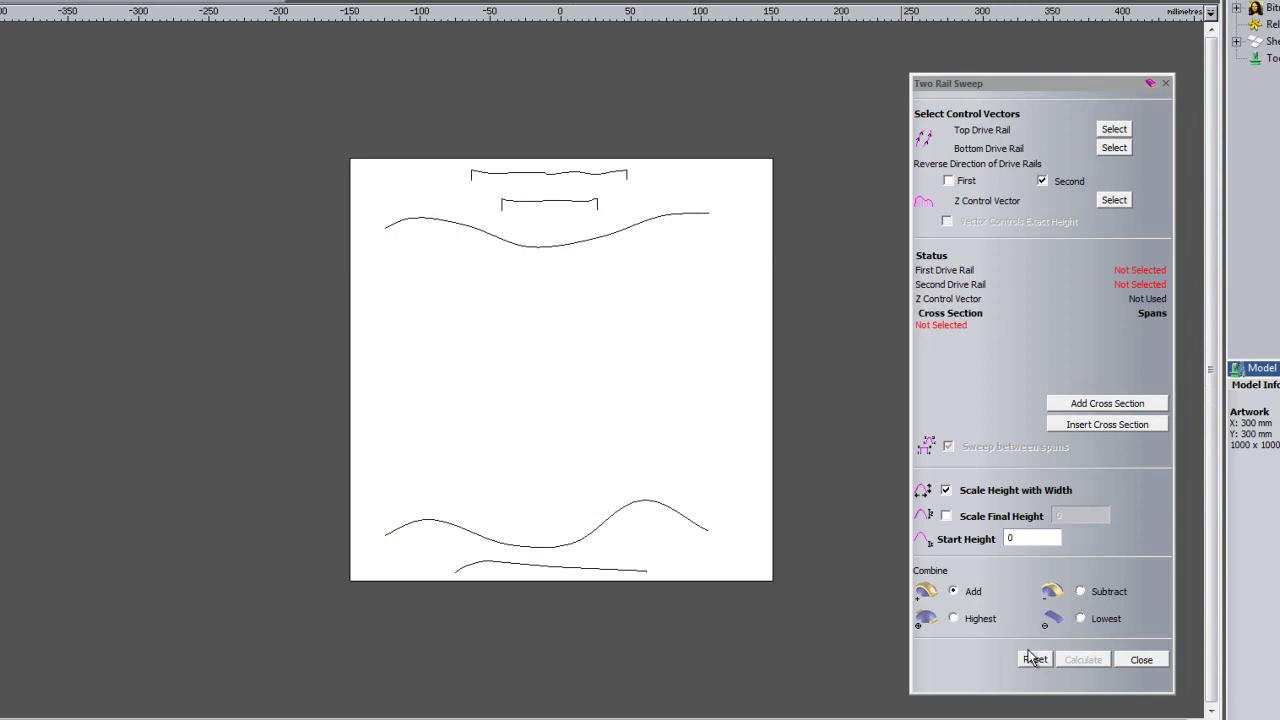
left_click(430, 218)
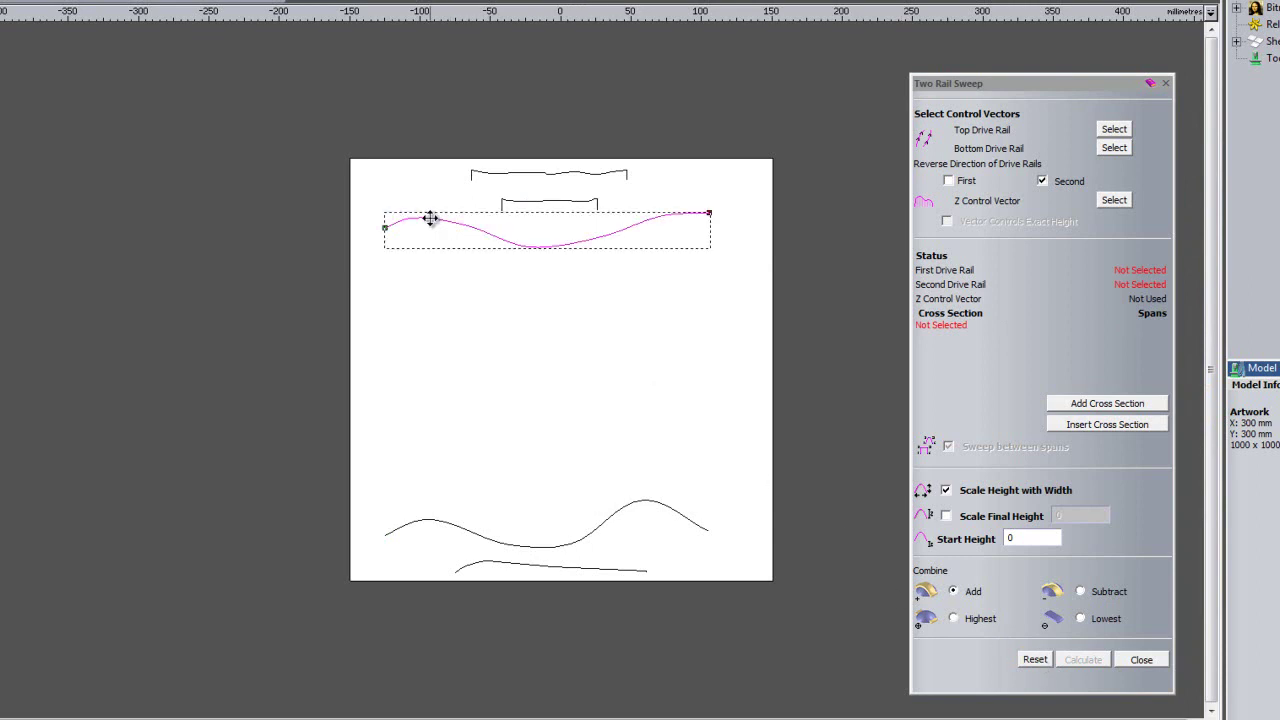
left_click(1116, 130)
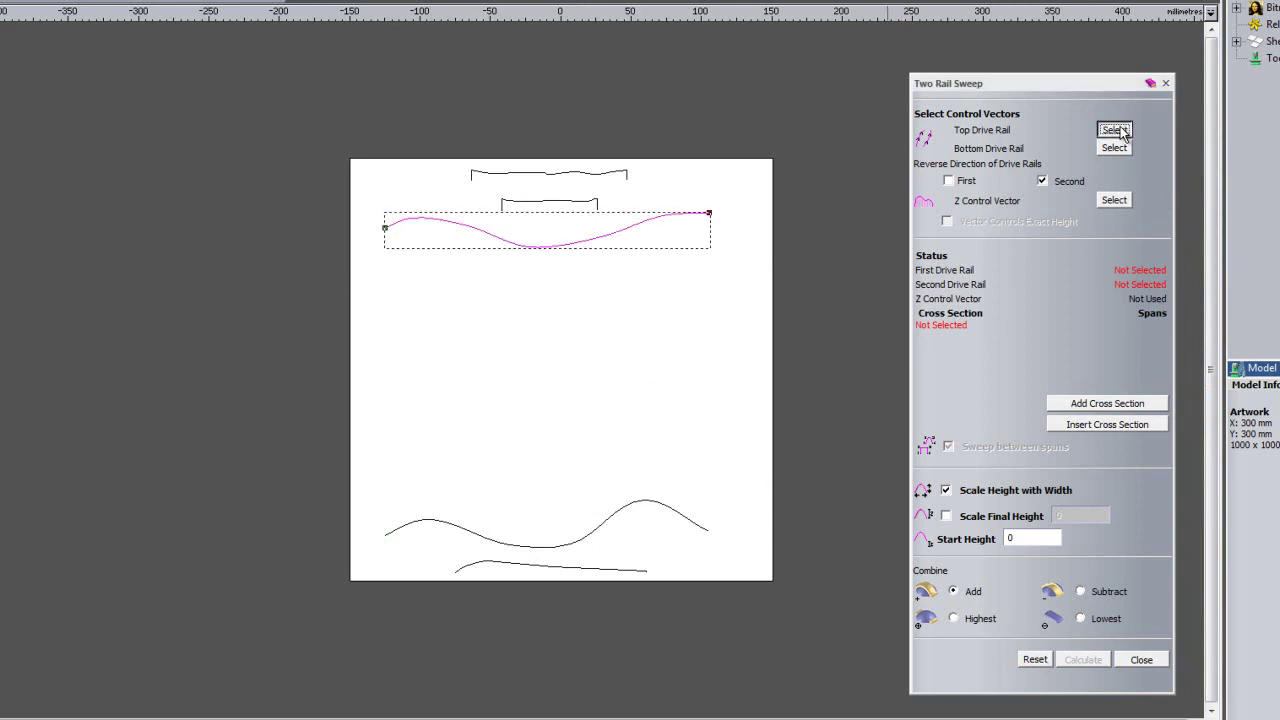
left_click(428, 520)
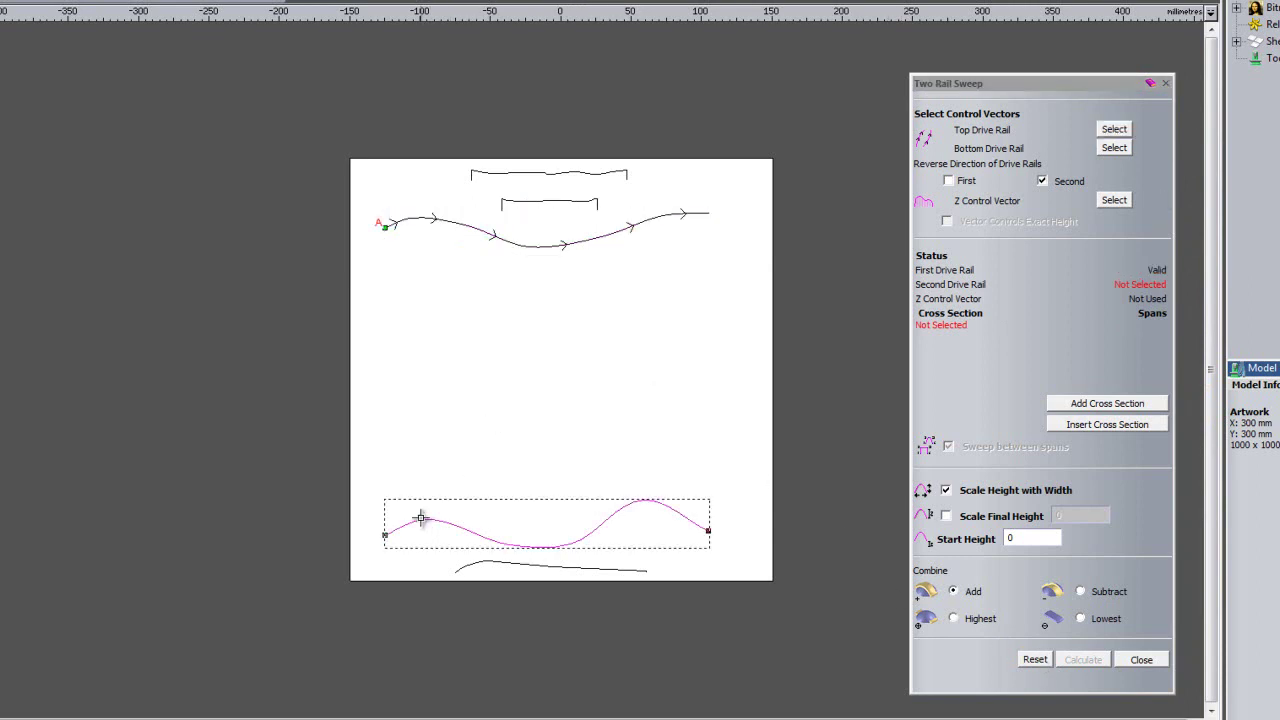
left_click(1112, 150)
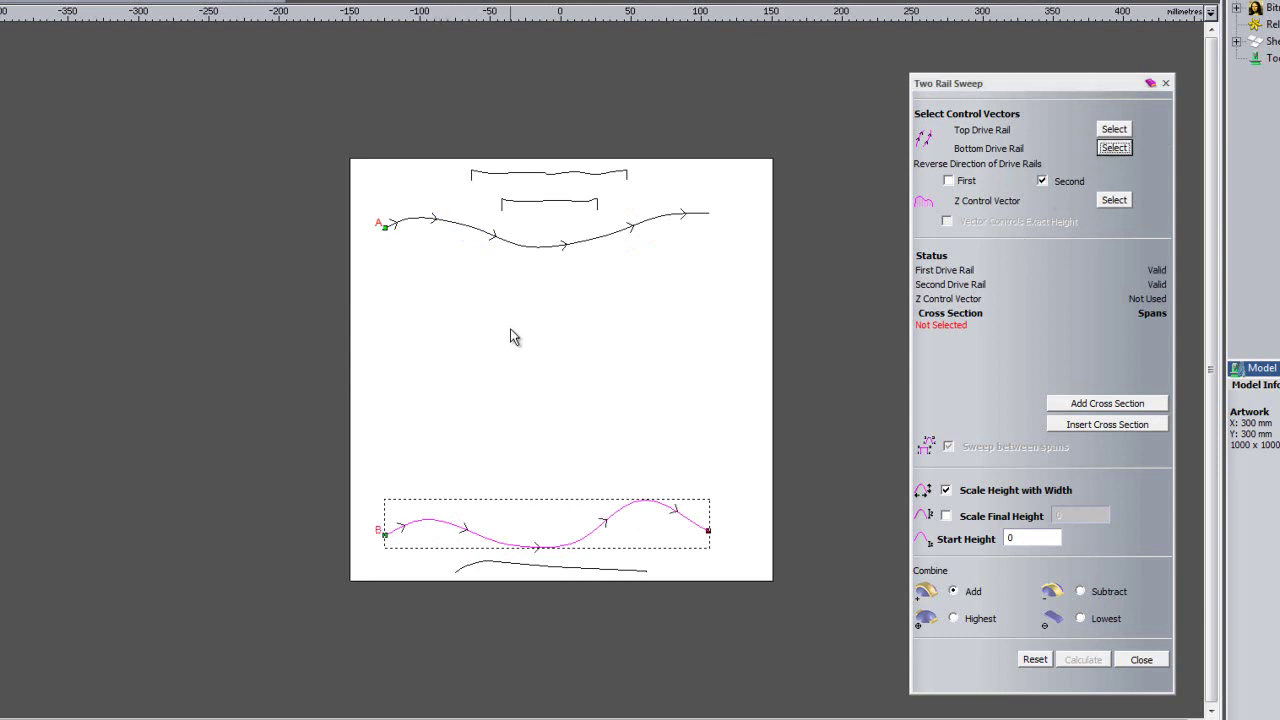
- Add the shorter bracket-shaped vector as the first cross section and the wider one above it as the second
left_click(531, 206)
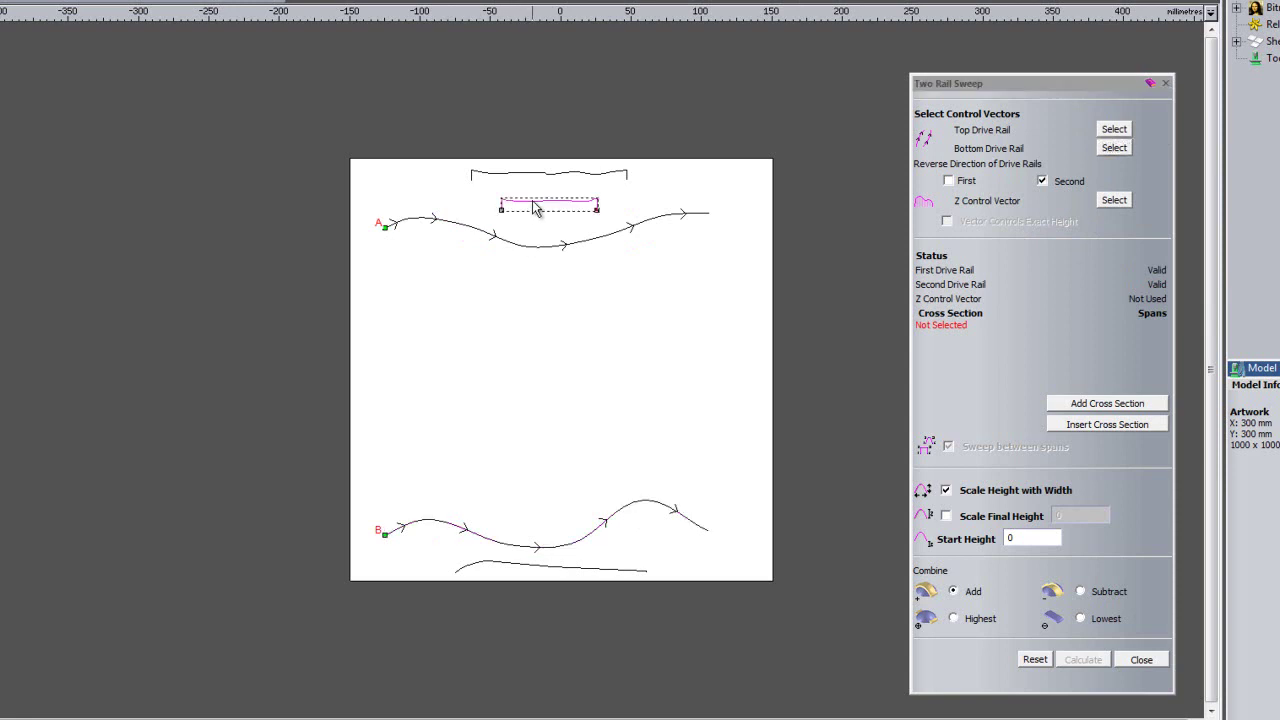
left_click(1088, 405)
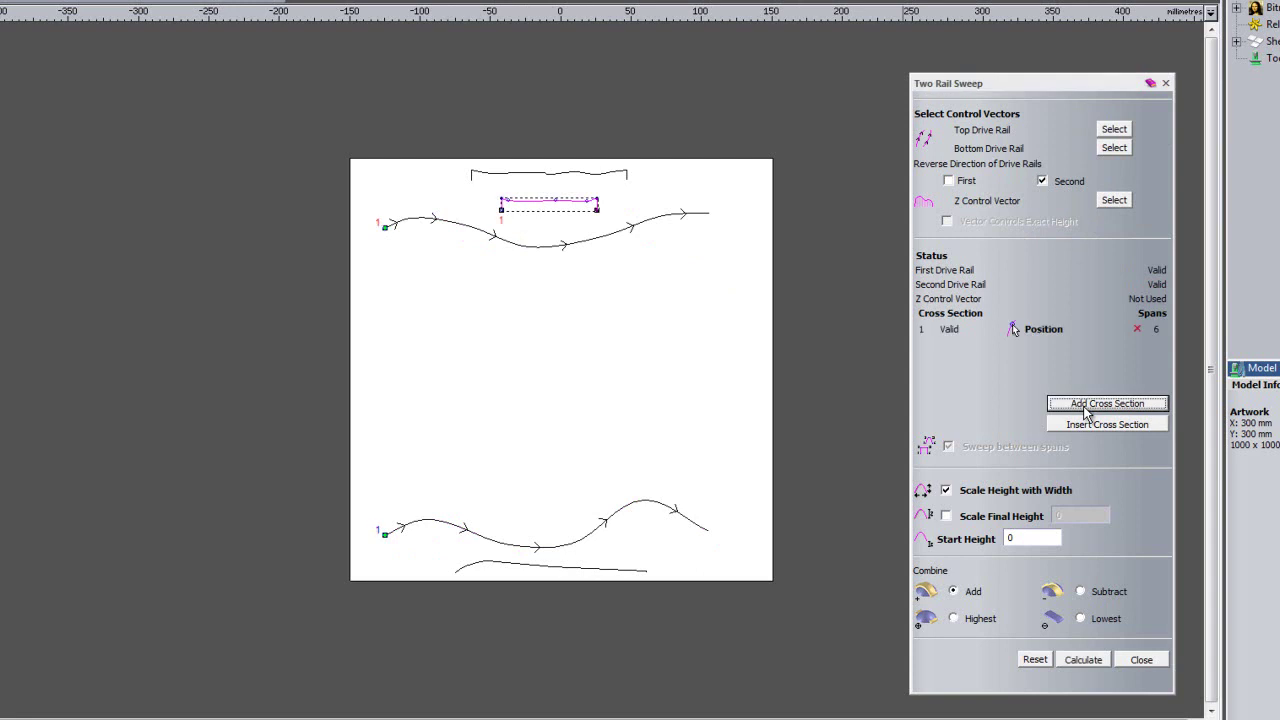
left_click(573, 172)
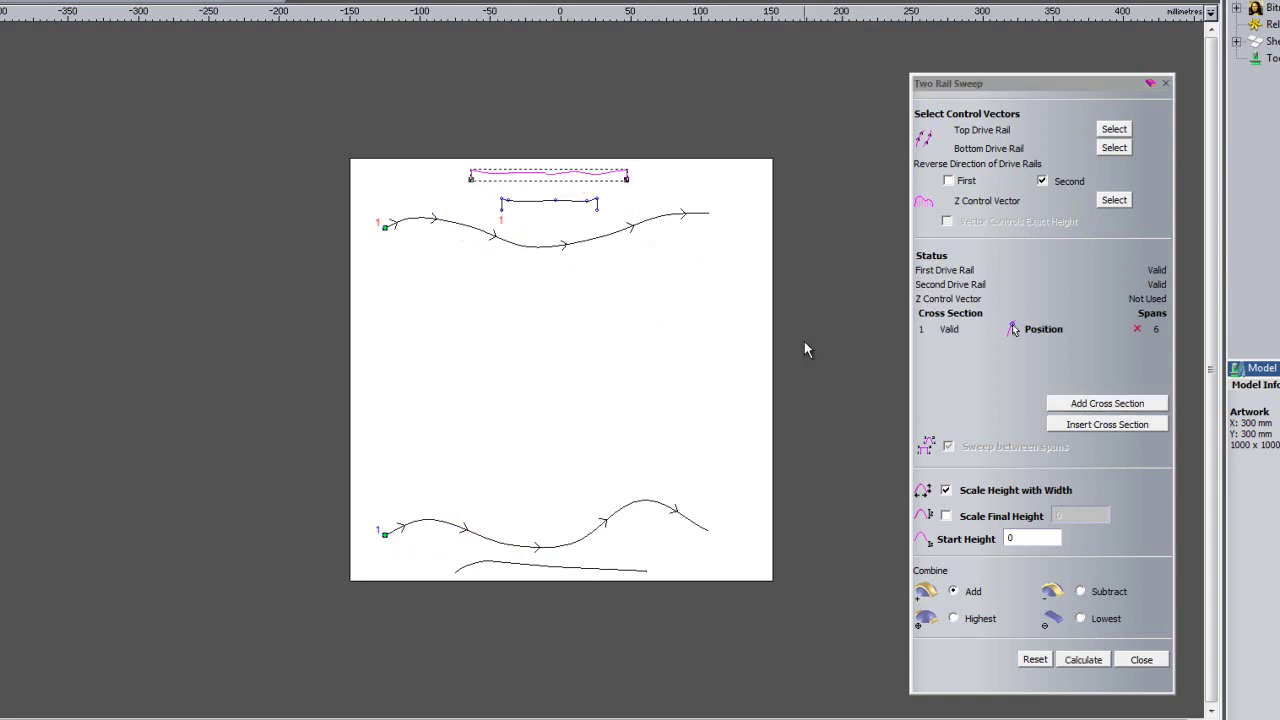
left_click(1100, 404)
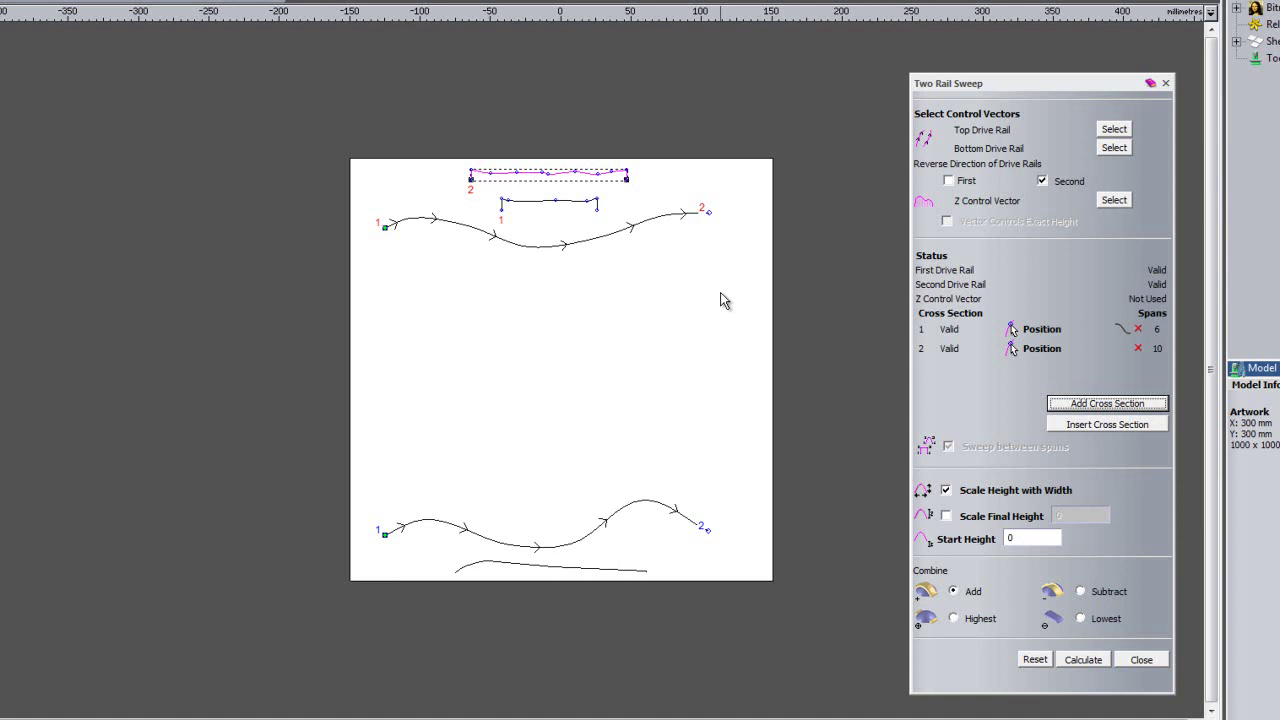
- Calculate the sweep relief from the two cross sections and examine its shape in the 3D view
left_click(100, 2)
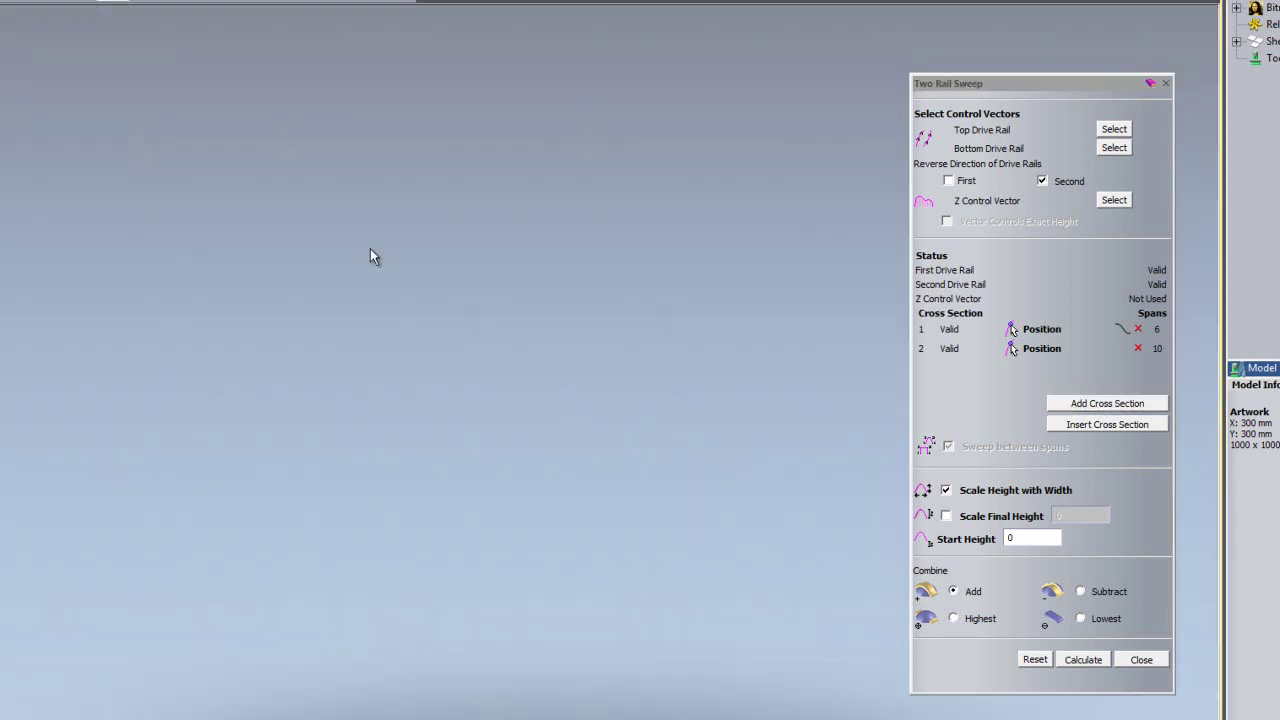
left_click(1084, 659)
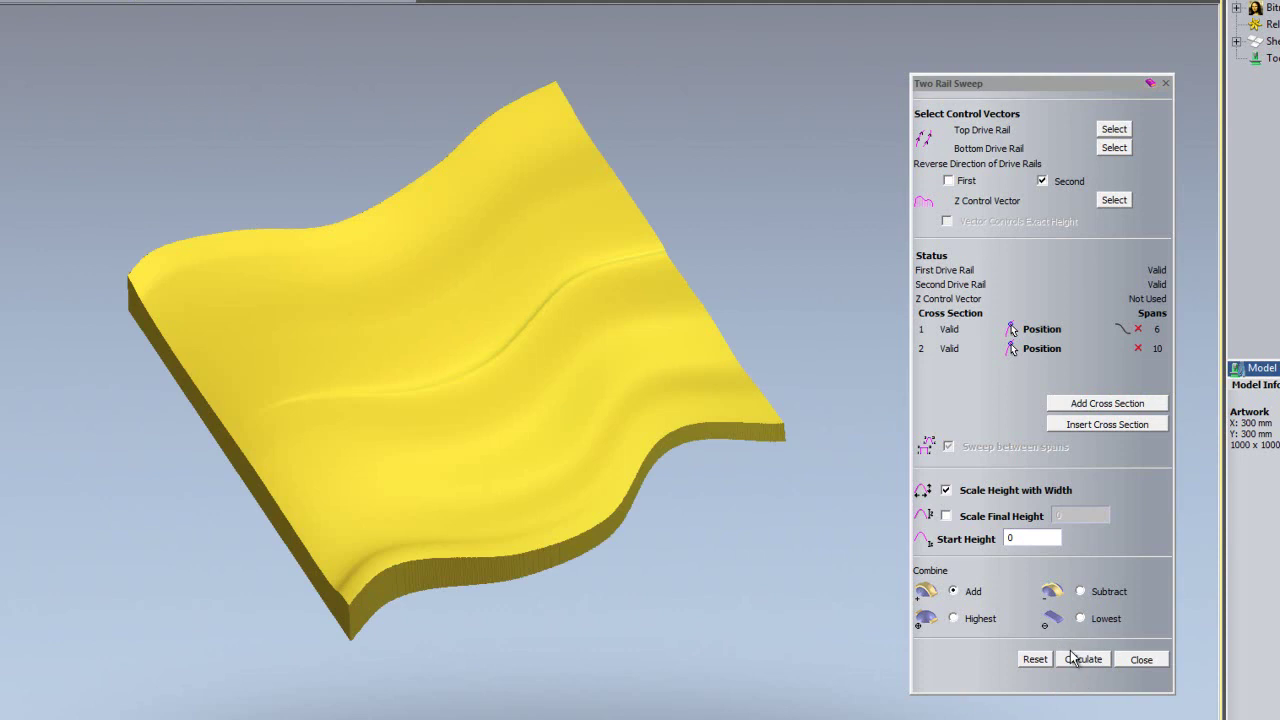
left_click_drag(349, 608, 601, 483)
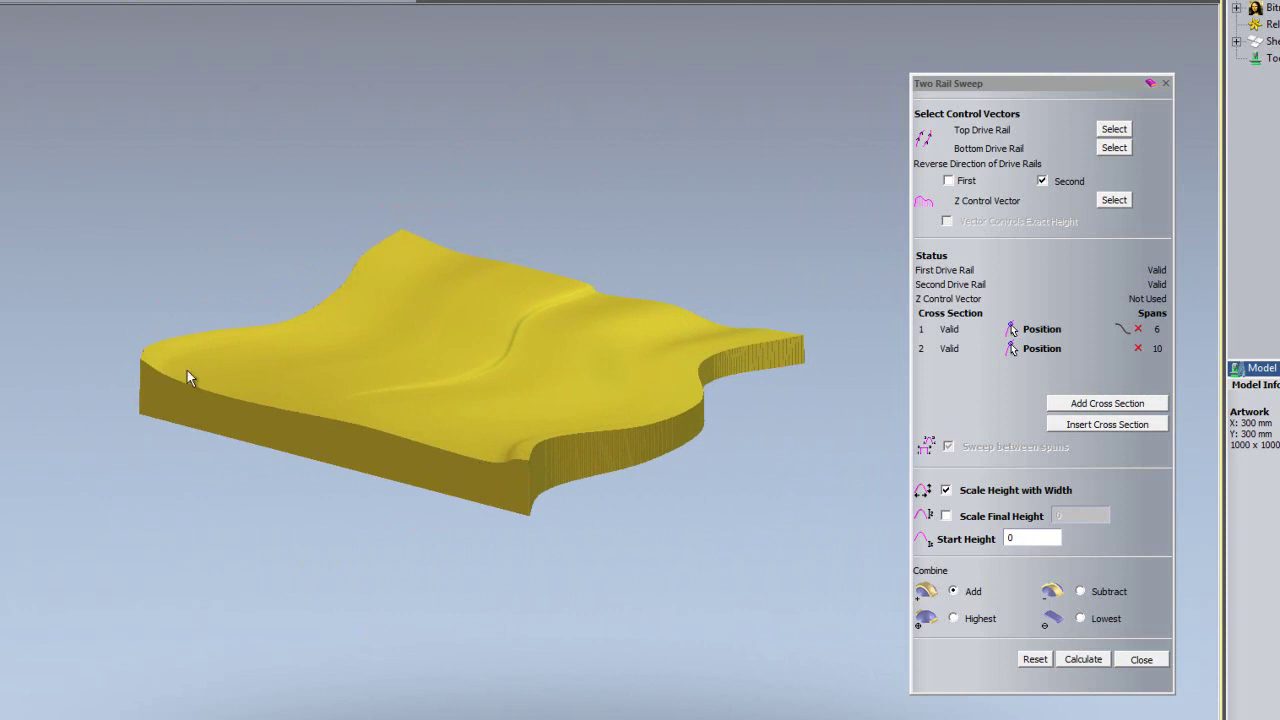
left_click_drag(716, 388, 40, 560)
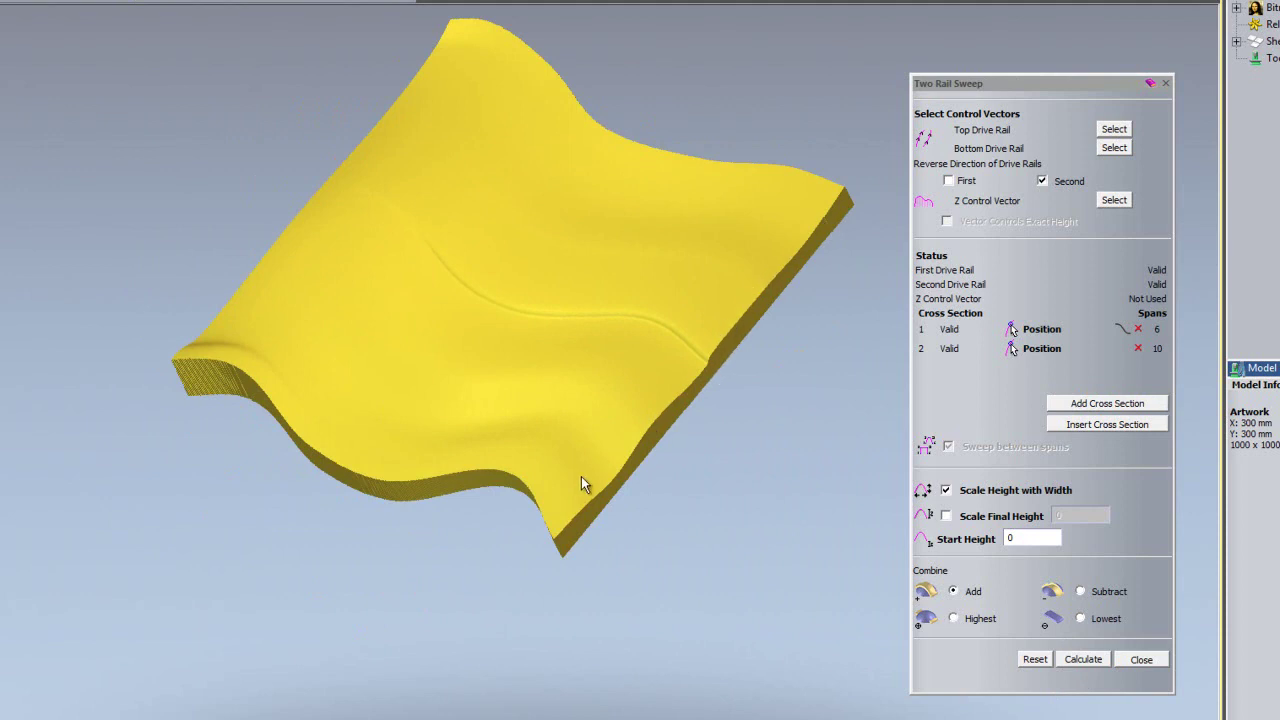
left_click_drag(280, 546, 720, 465)
left_click_drag(345, 477, 386, 489)
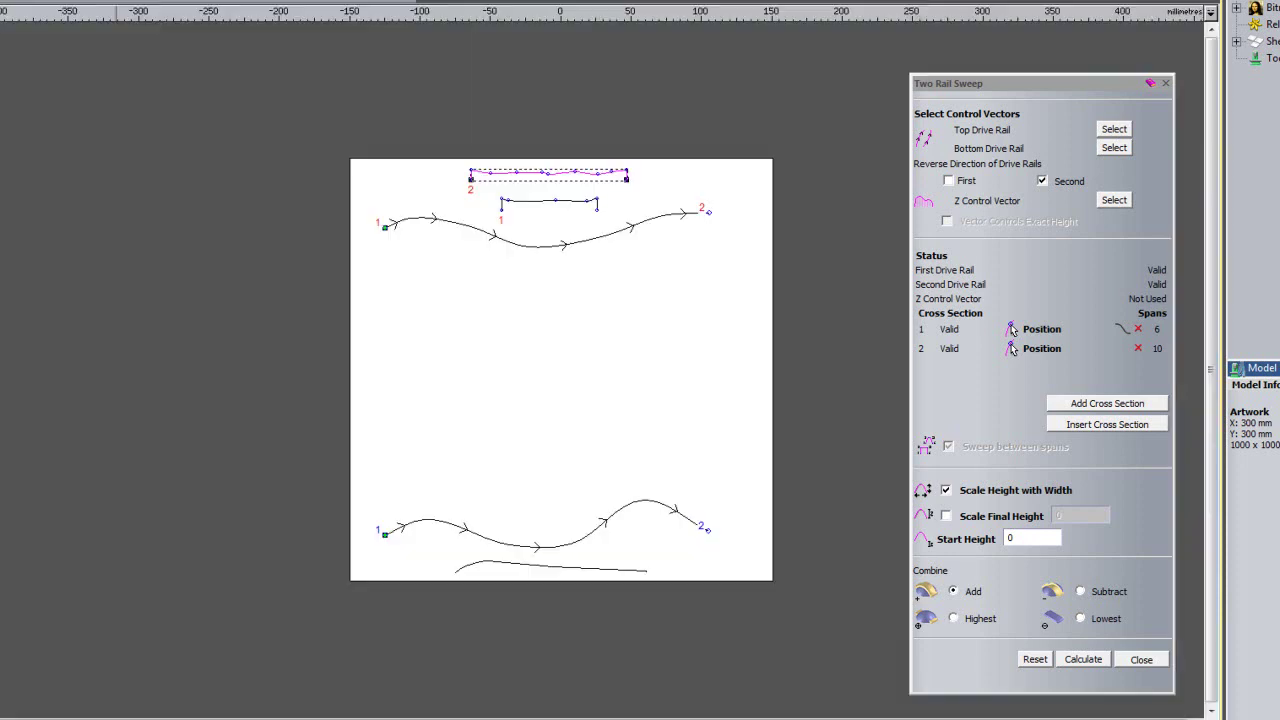
- Assign the short curve below the lower rail as the Z control vector and calculate the sweep relief in the 3D view
left_click(31, 4)
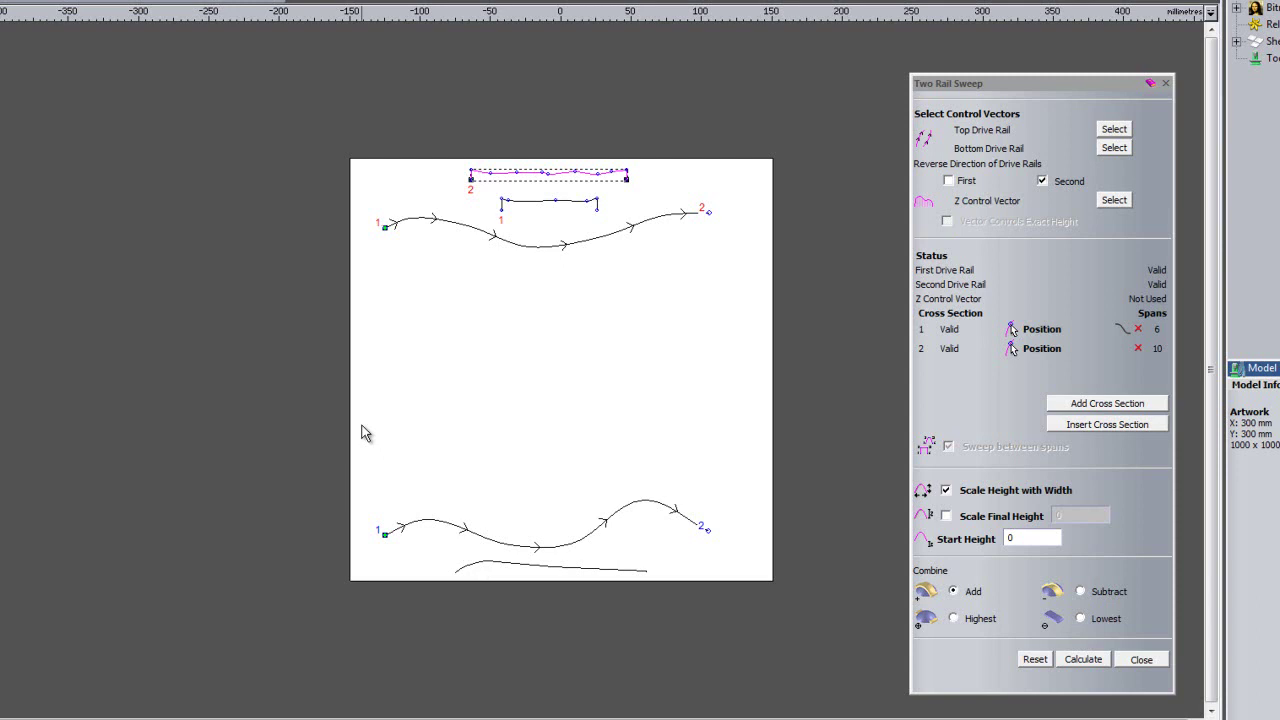
left_click(487, 563)
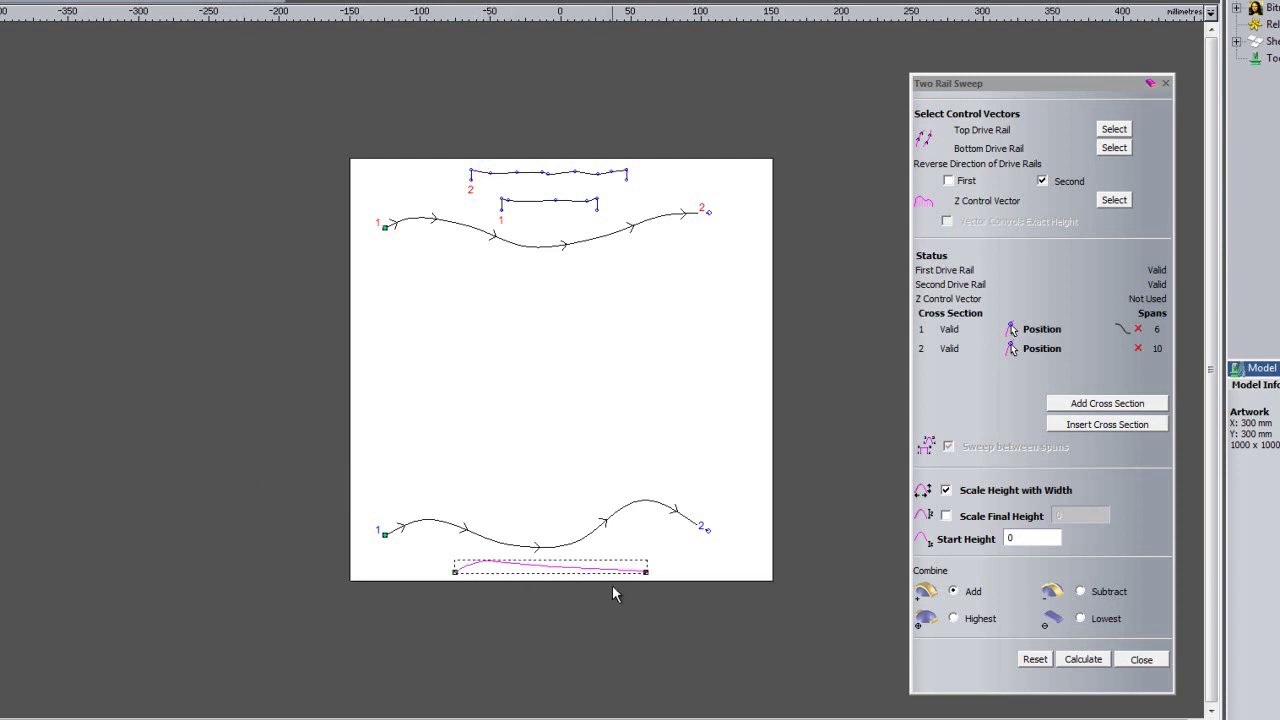
left_click(1116, 201)
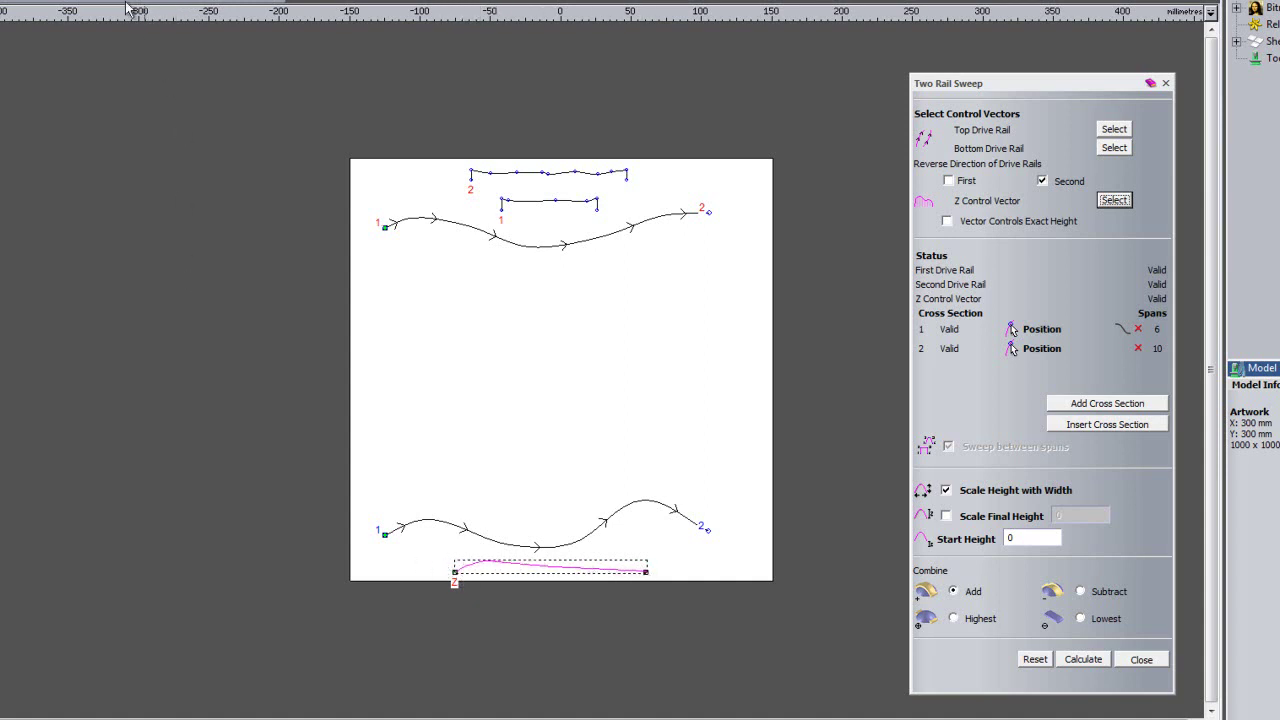
key("F3")
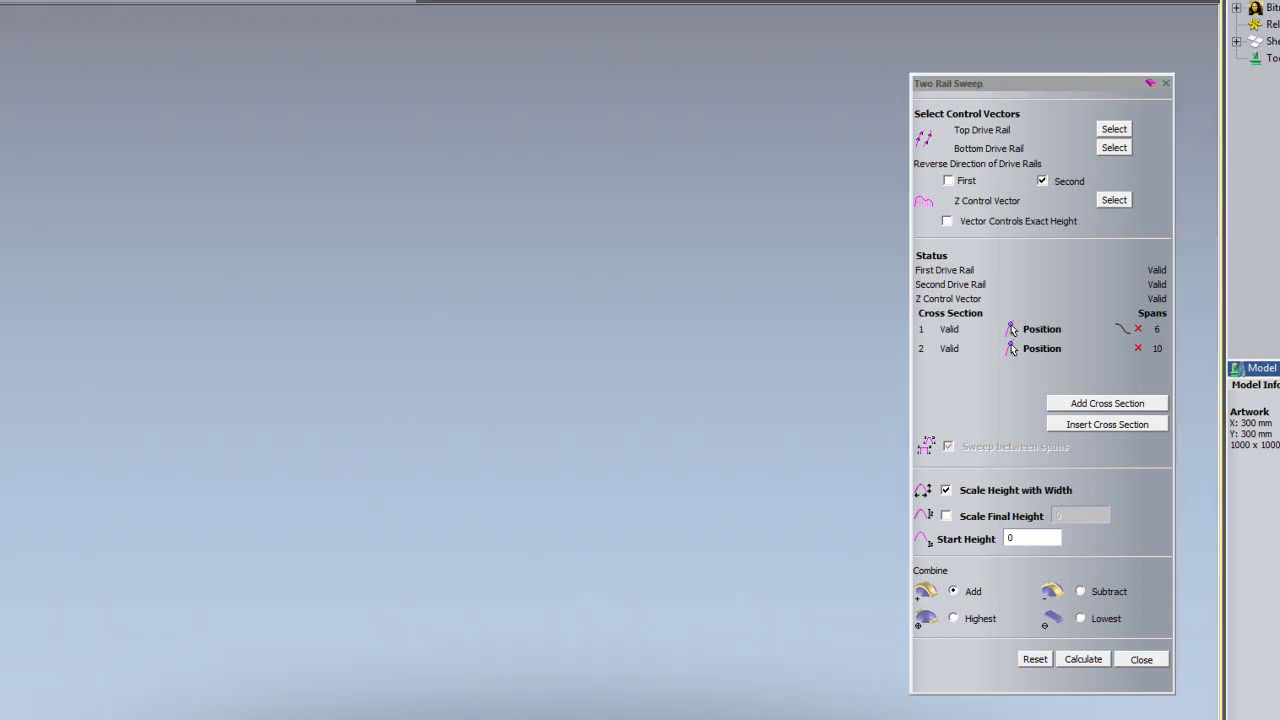
left_click(1080, 659)
left_click_drag(534, 594, 369, 475)
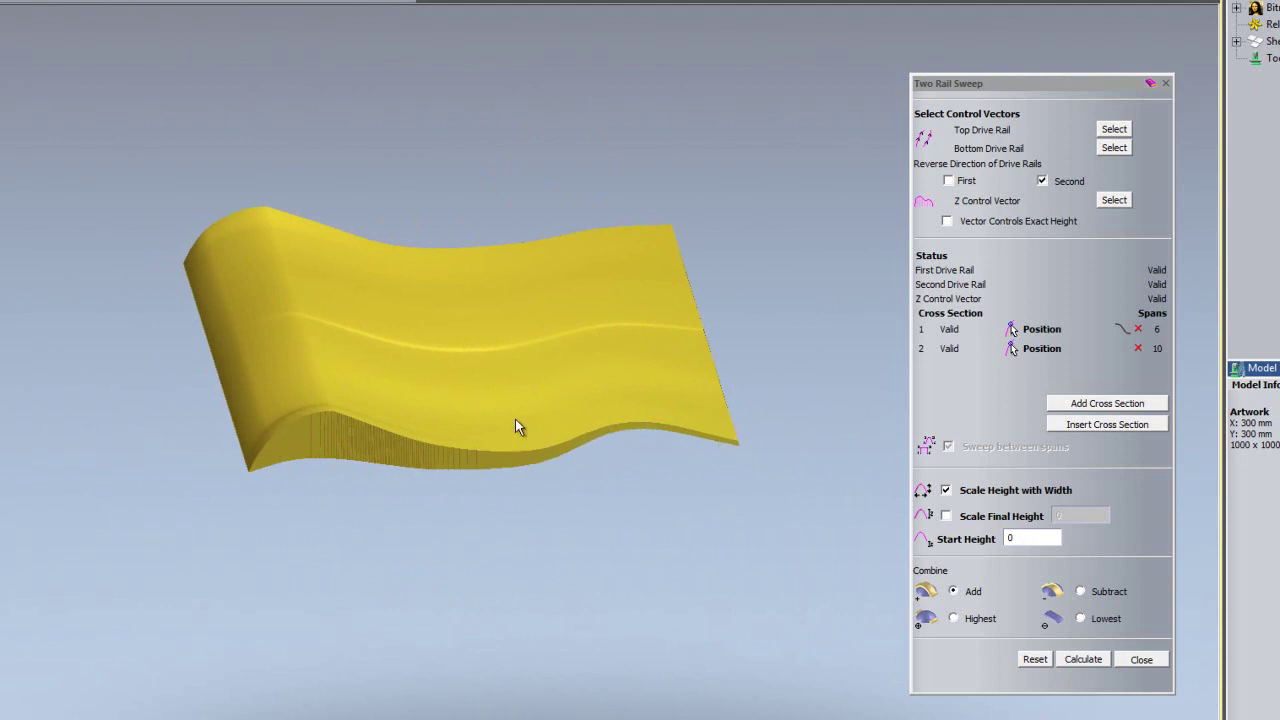
left_click_drag(409, 394, 569, 554)
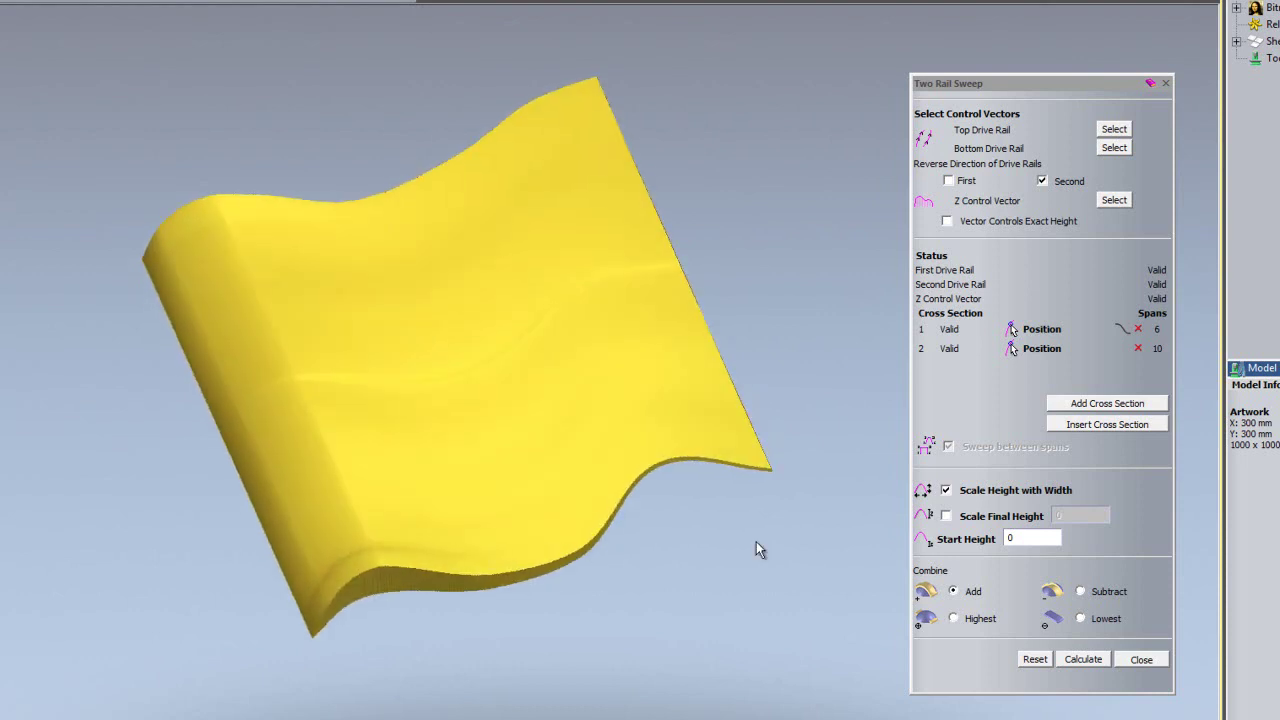
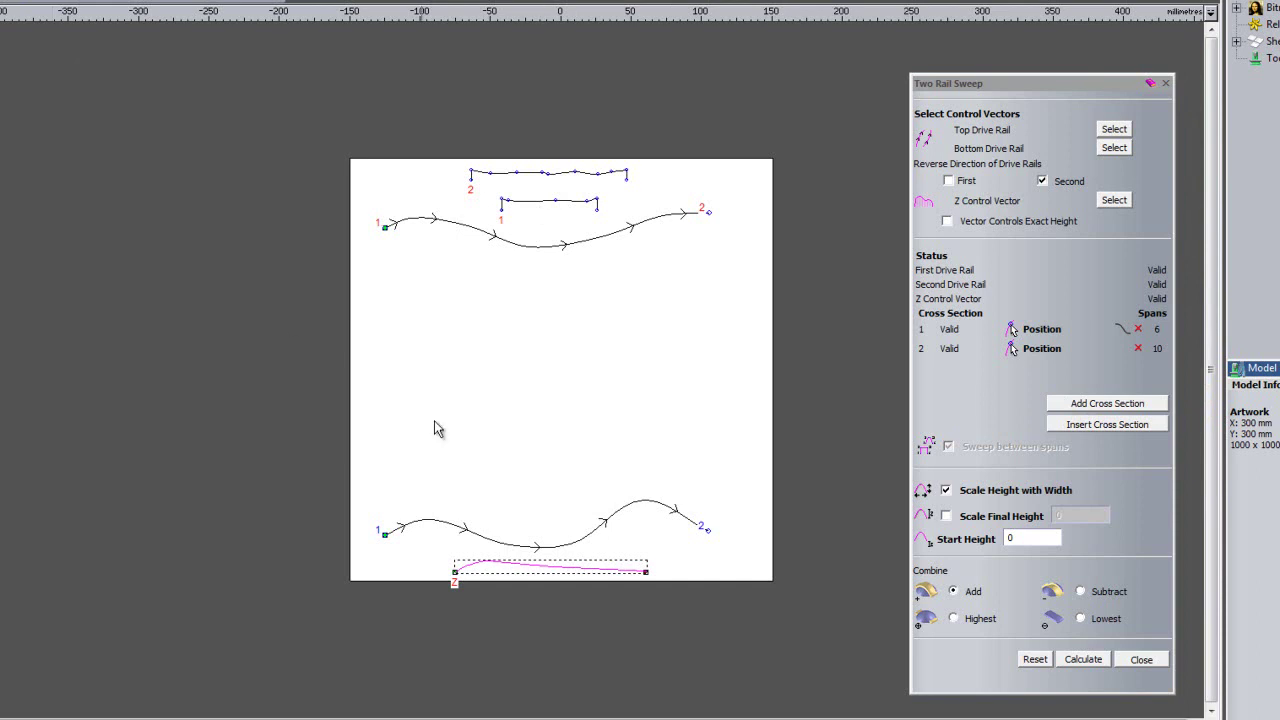
- Reset the sweep selections and reassign the upper and lower wavy vectors as the top and bottom drive rails
left_click(1033, 659)
left_click(444, 222)
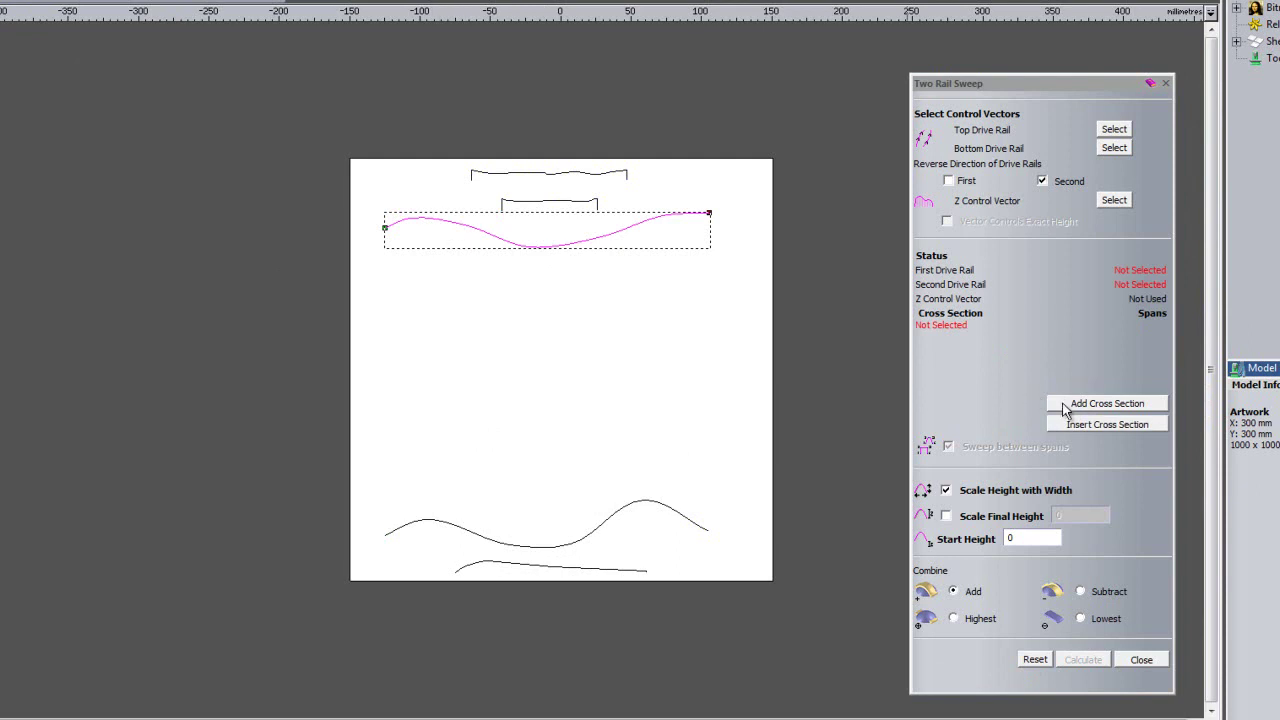
left_click(1114, 130)
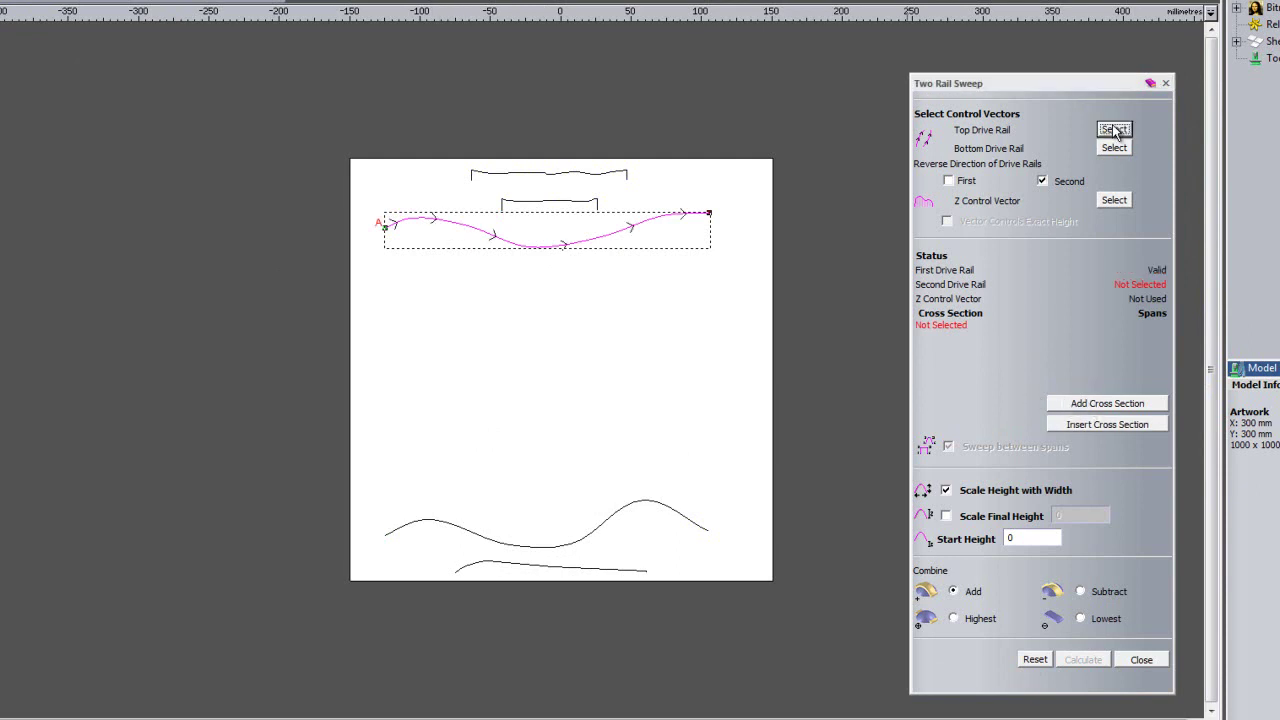
left_click(430, 523)
left_click(514, 518)
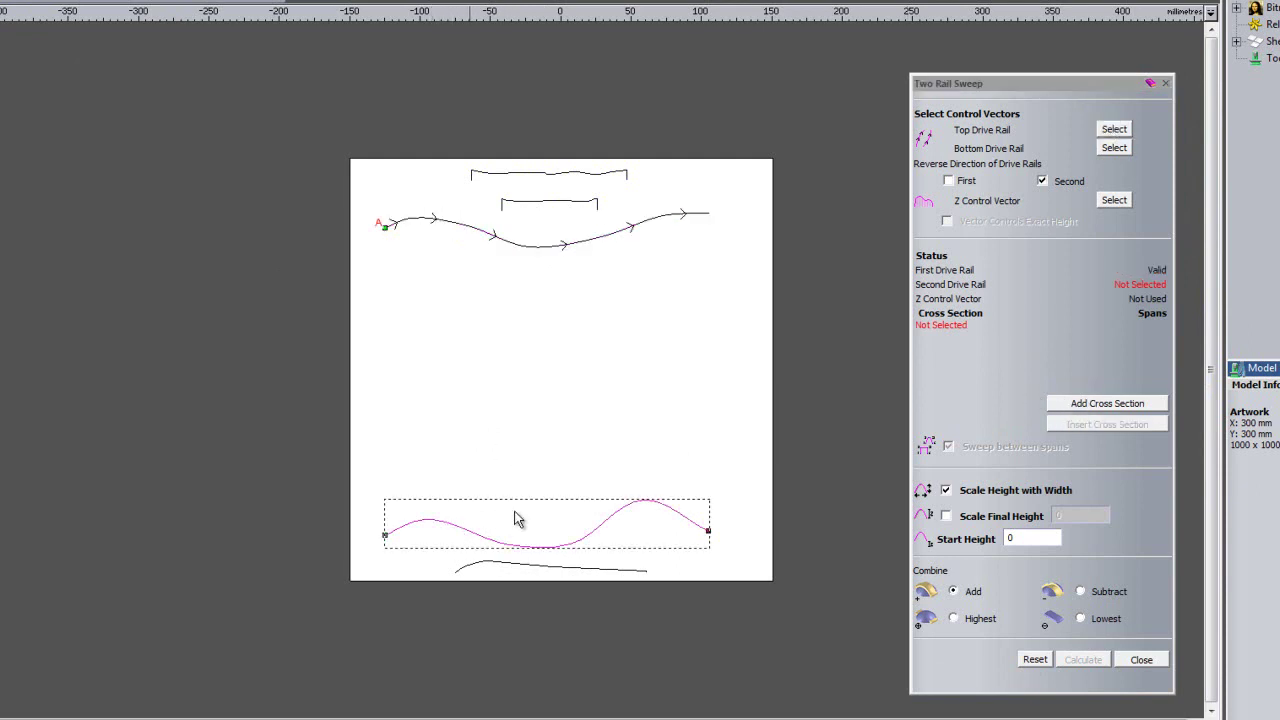
left_click(1126, 148)
- Add five cross sections in order: the shorter bracket-shaped vector once, the wider one twice, then the shorter one twice more
left_click(556, 202)
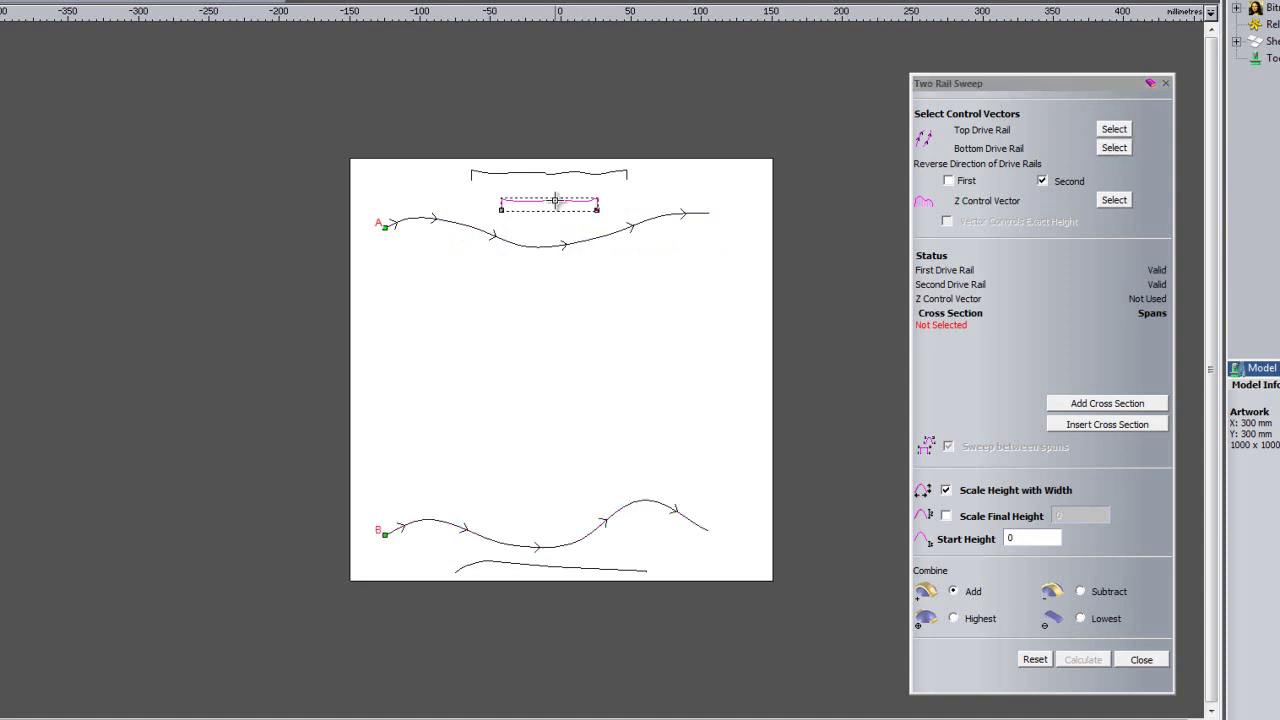
left_click(1090, 405)
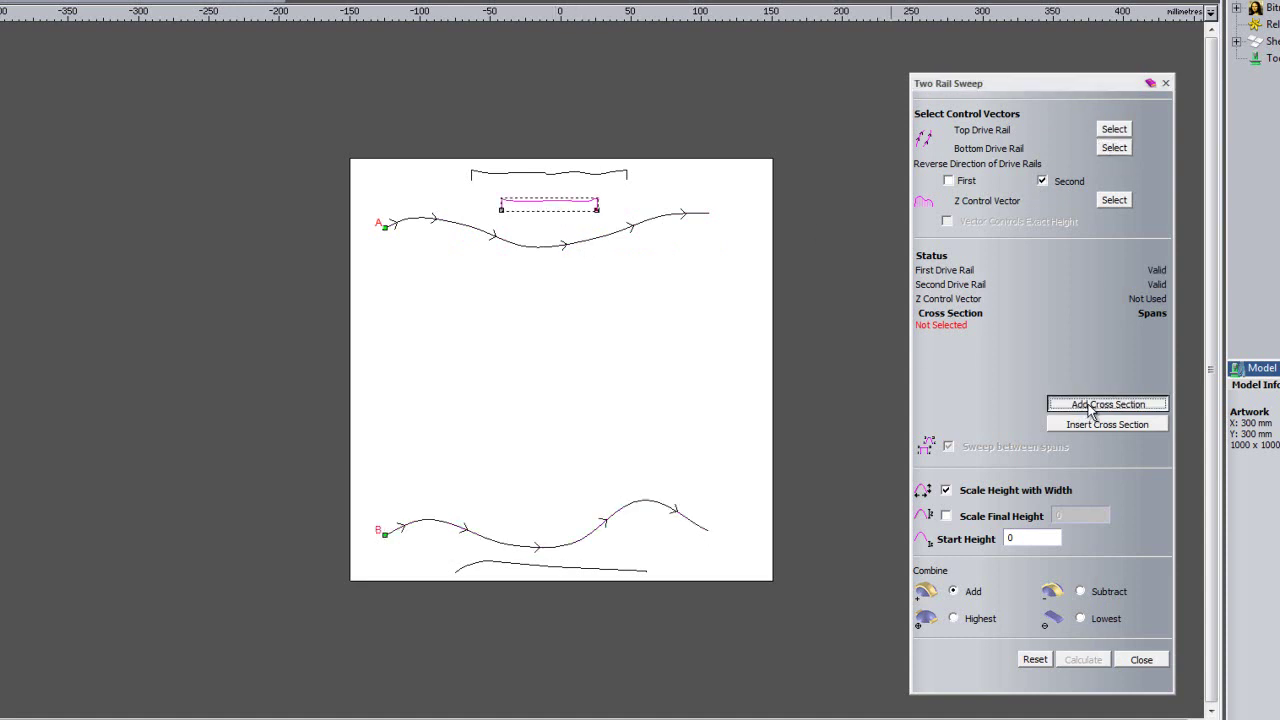
left_click(578, 174)
left_click(1135, 405)
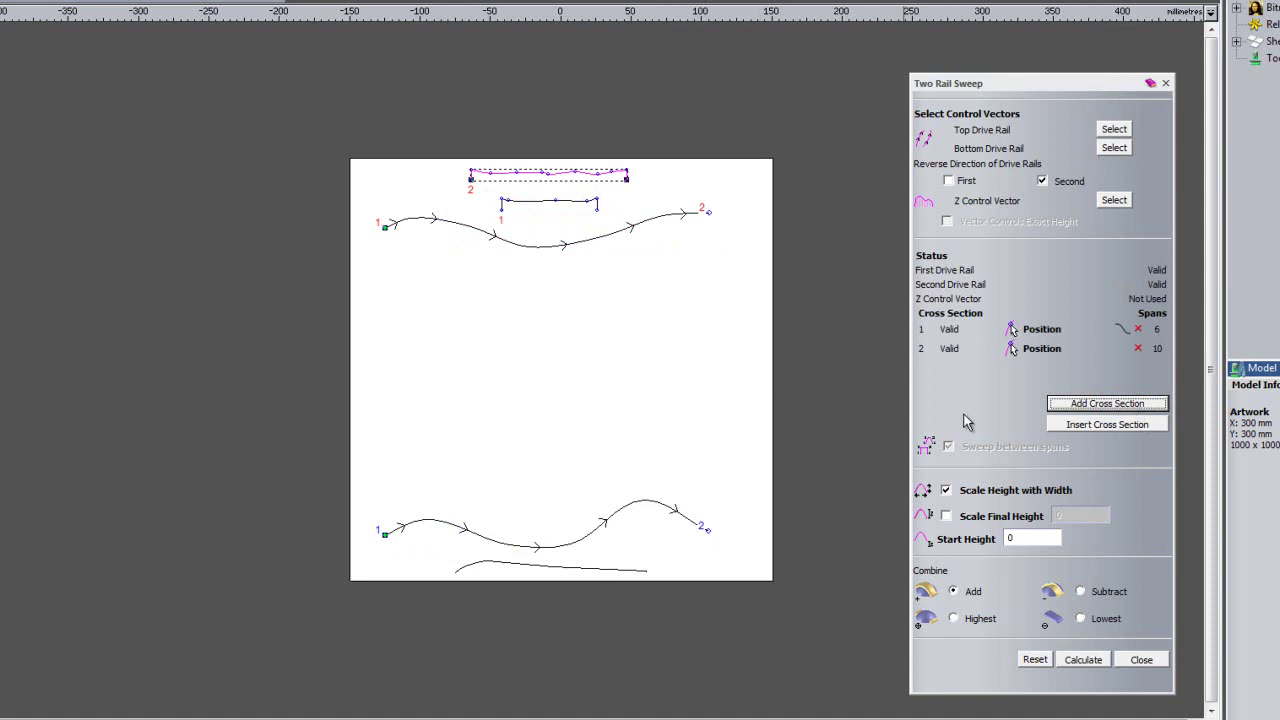
left_click(1080, 408)
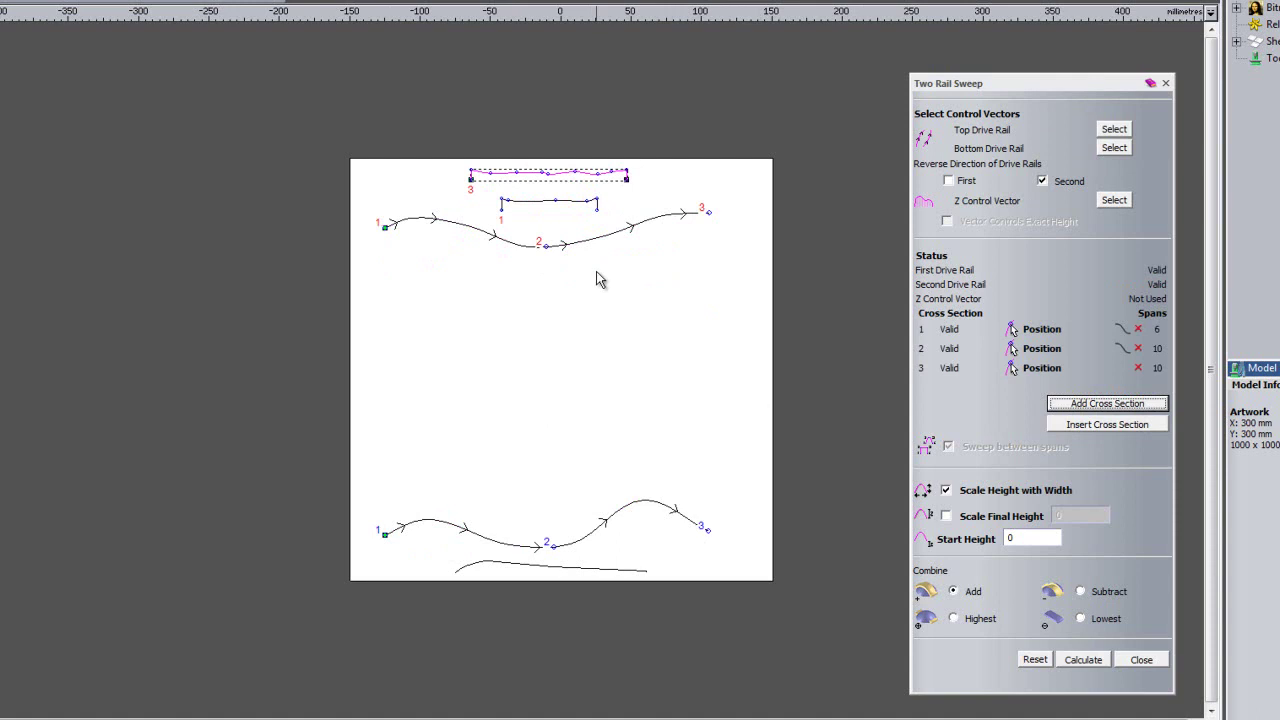
left_click(575, 202)
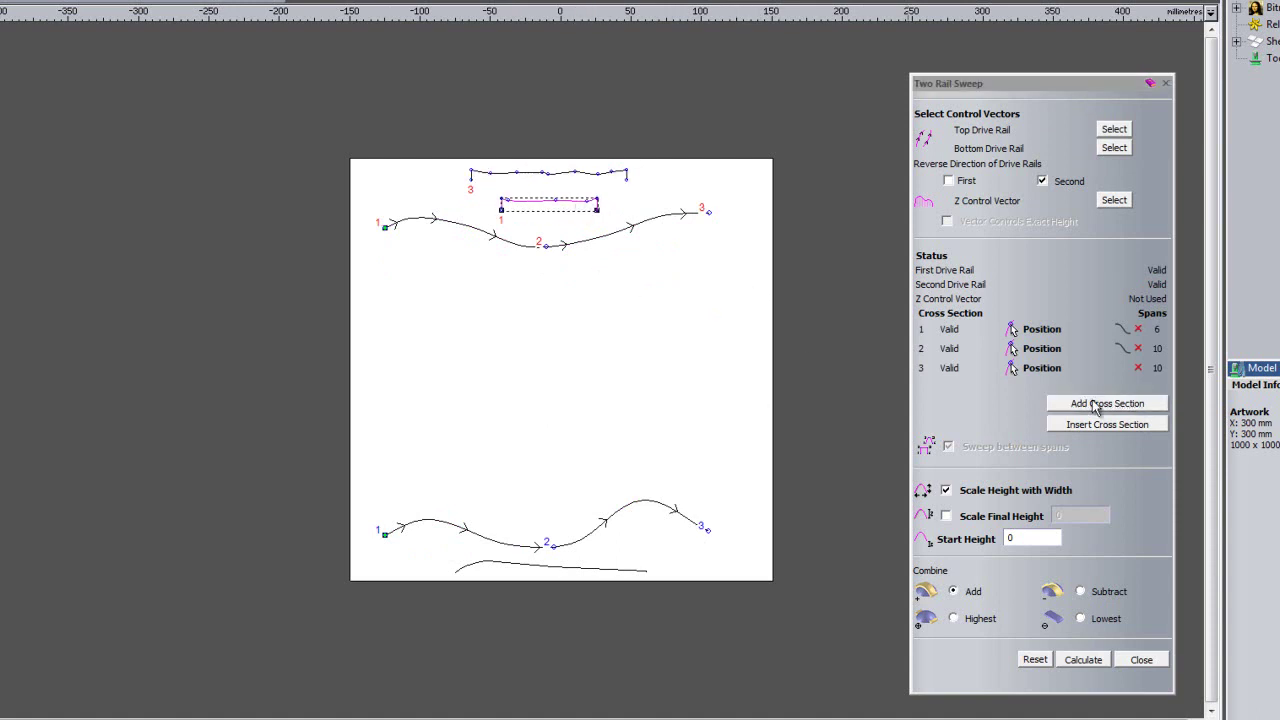
left_click(1095, 405)
left_click(1095, 405)
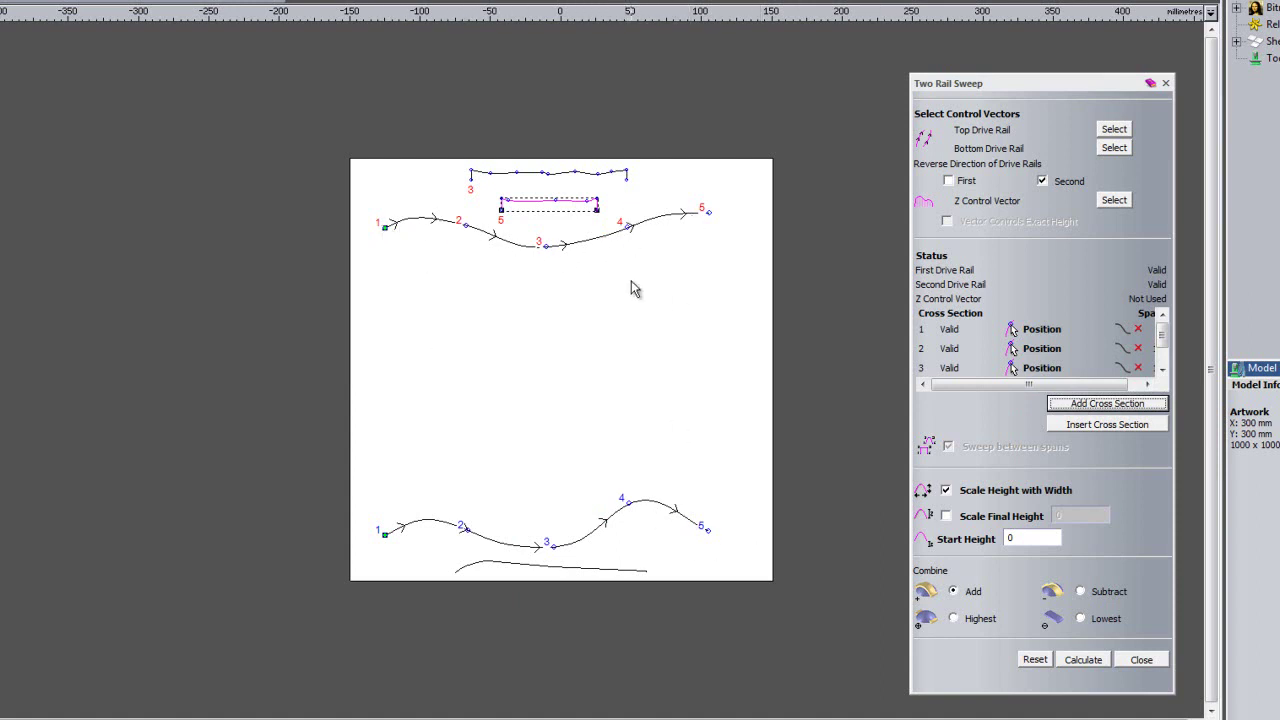
- Reposition the fourth cross section along the drive rails so that it sits just after the third
left_click_drag(1163, 337, 1163, 351)
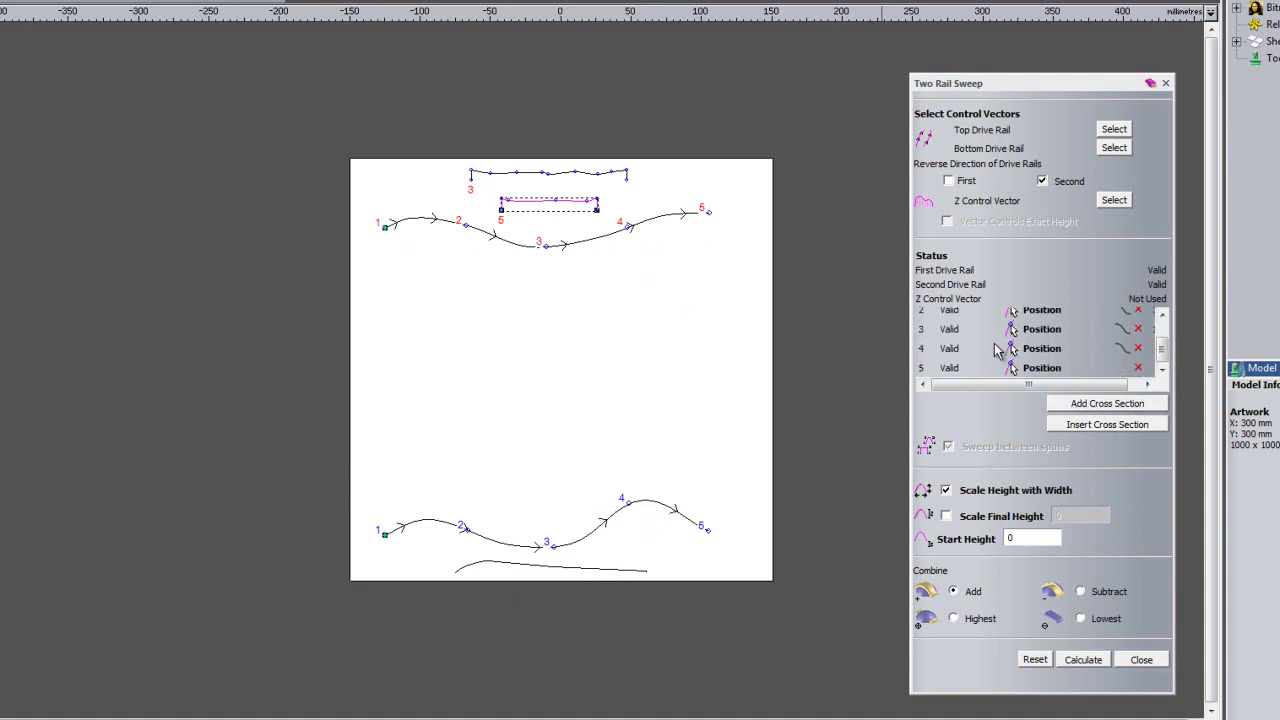
left_click(1027, 348)
left_click(563, 230)
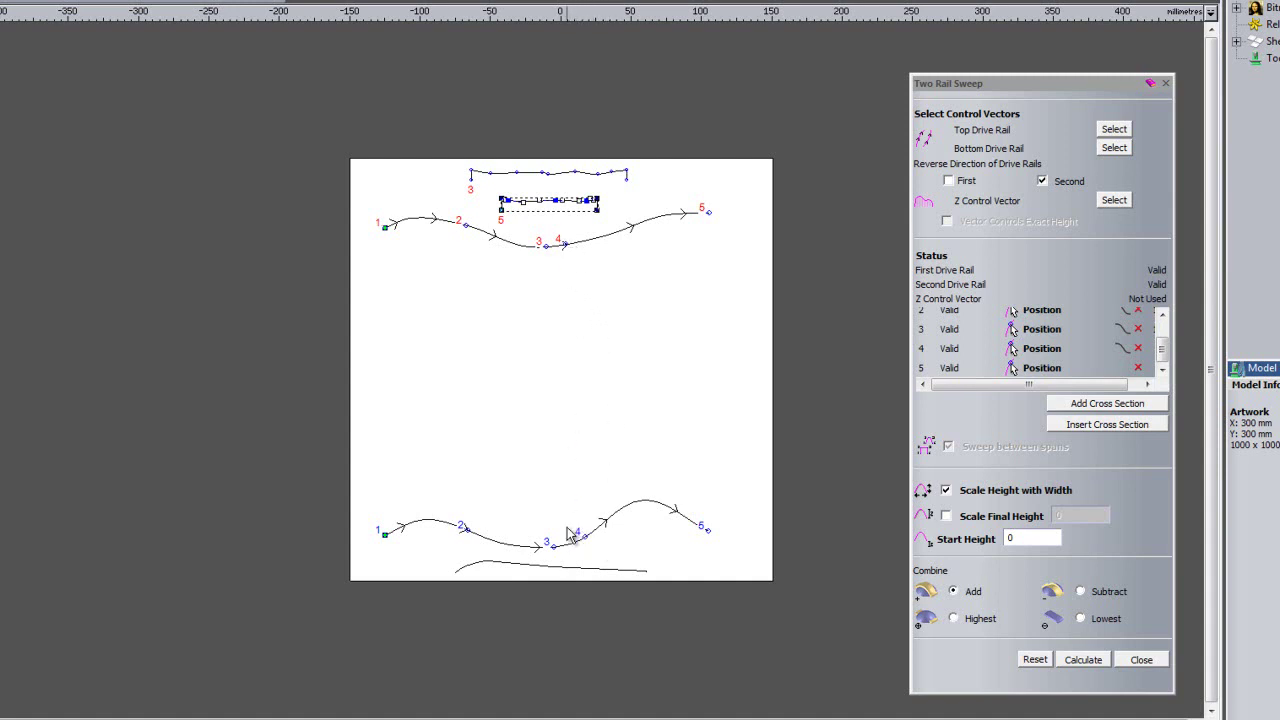
- Calculate the five-section sweep relief, examine its fold in the 3D view and return to the 2D view
left_click(1081, 660)
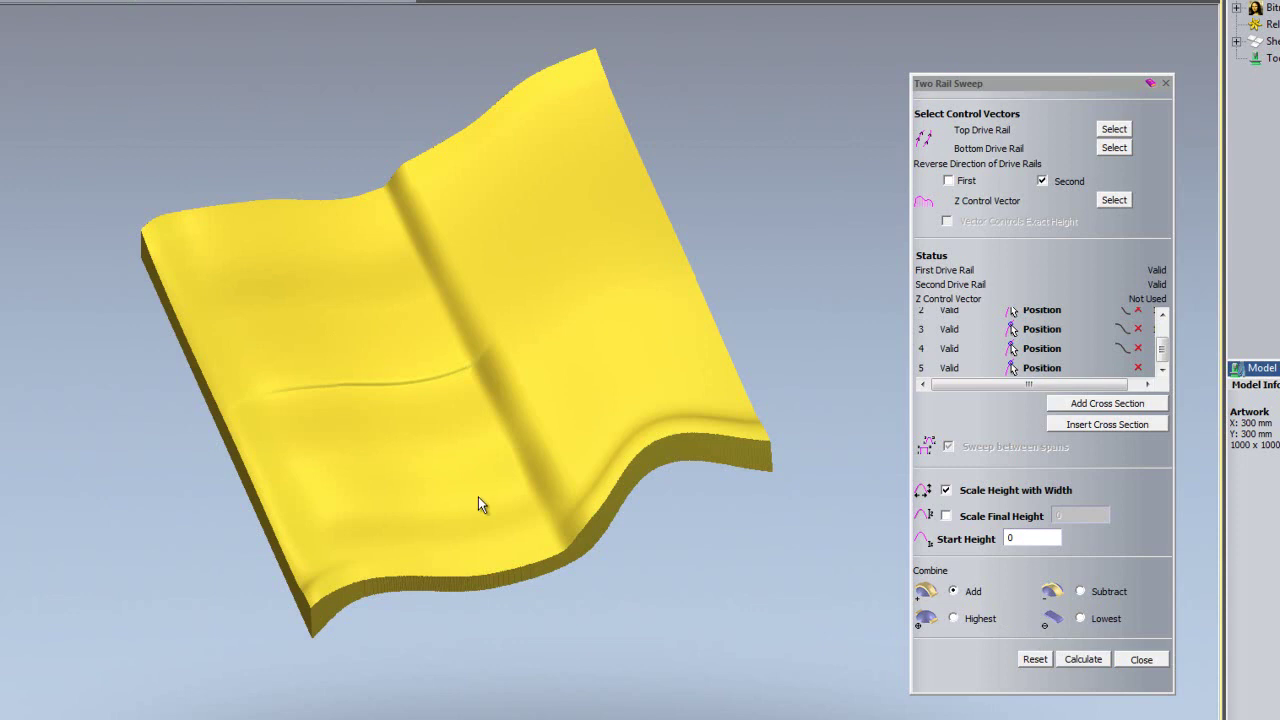
left_click_drag(487, 498, 442, 507)
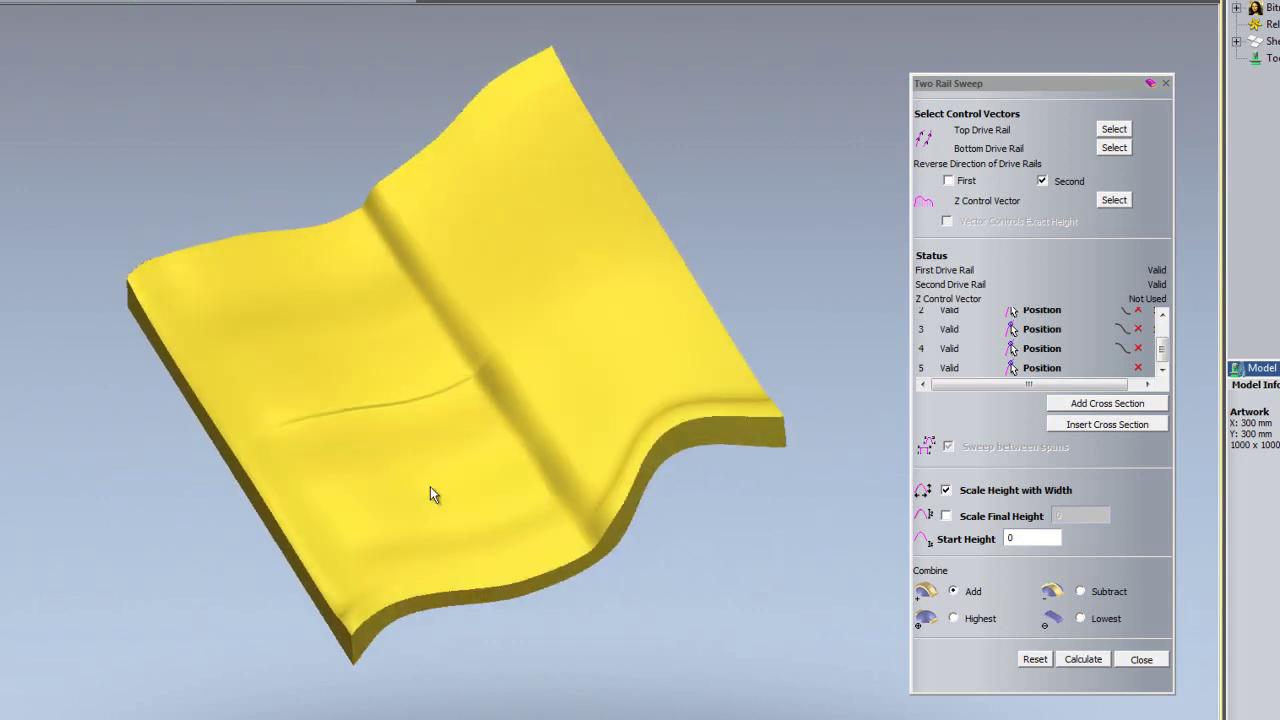
left_click_drag(414, 440, 638, 554)
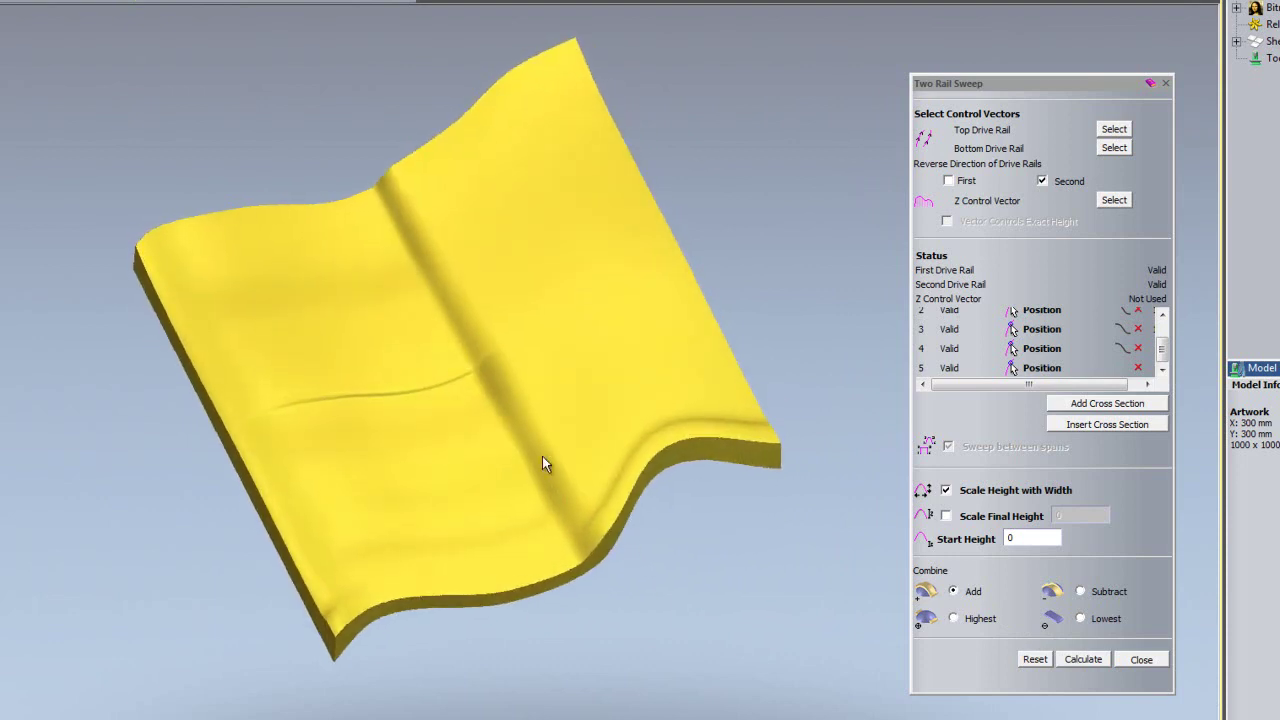
key("F2")
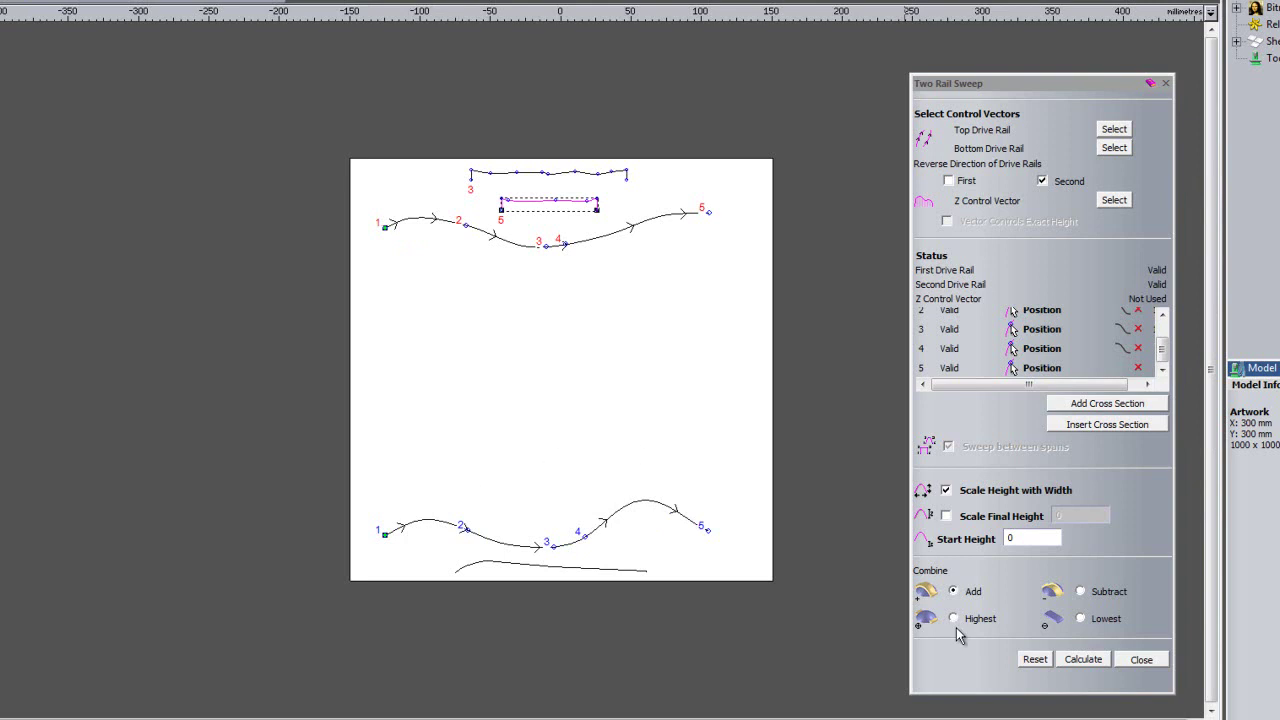
- Reset the sweep, reassign the two wavy drive rails and set the short curve below the lower rail as Z control vector
left_click(1033, 662)
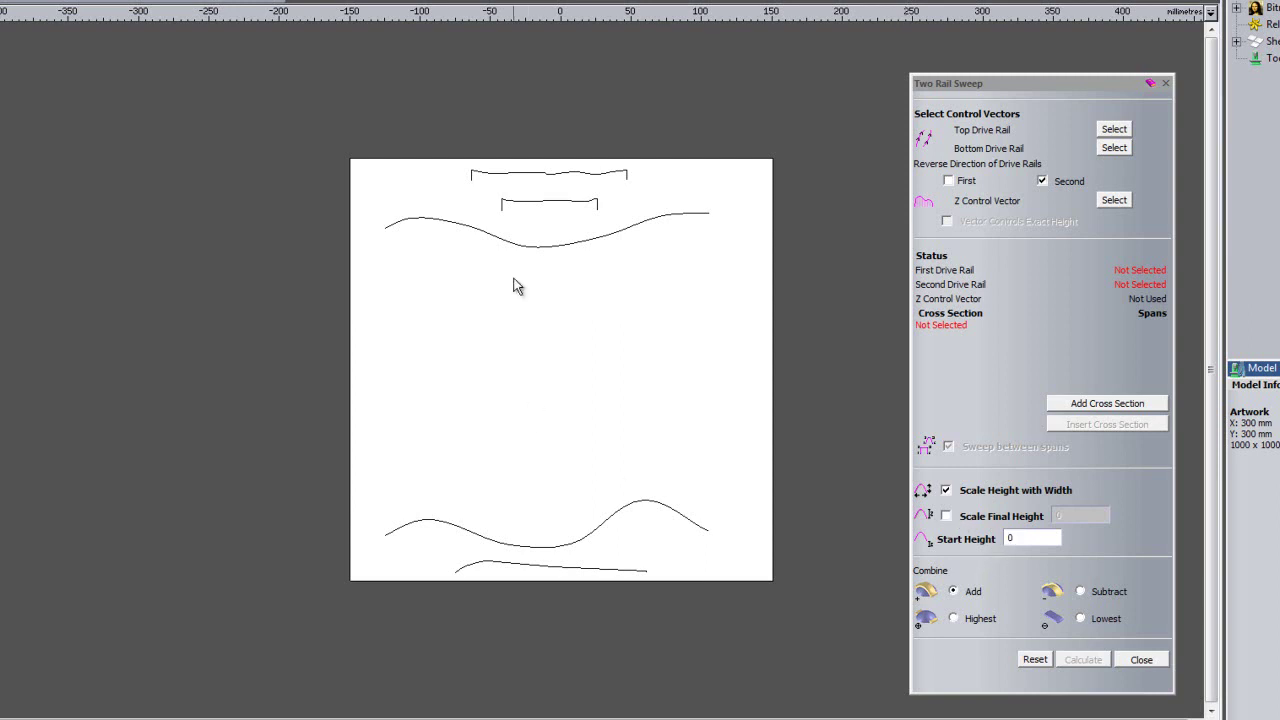
left_click(505, 245)
left_click(1112, 130)
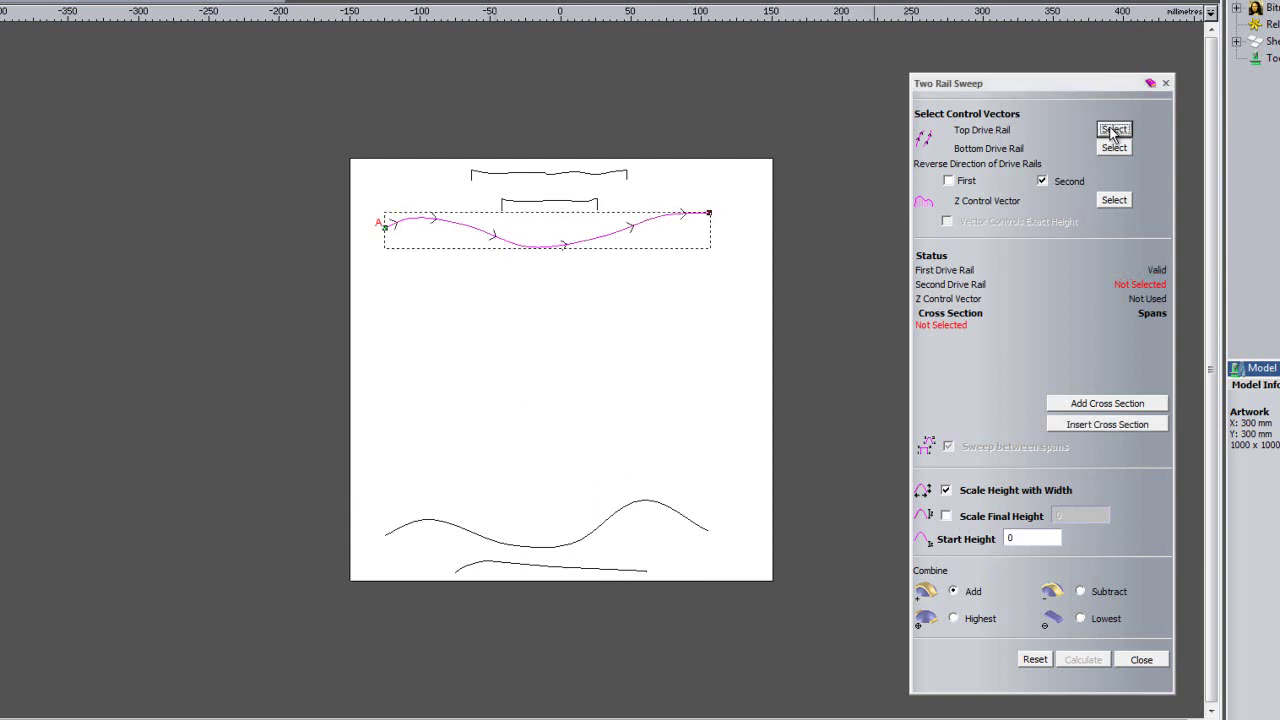
left_click(443, 518)
left_click(1114, 147)
left_click(494, 569)
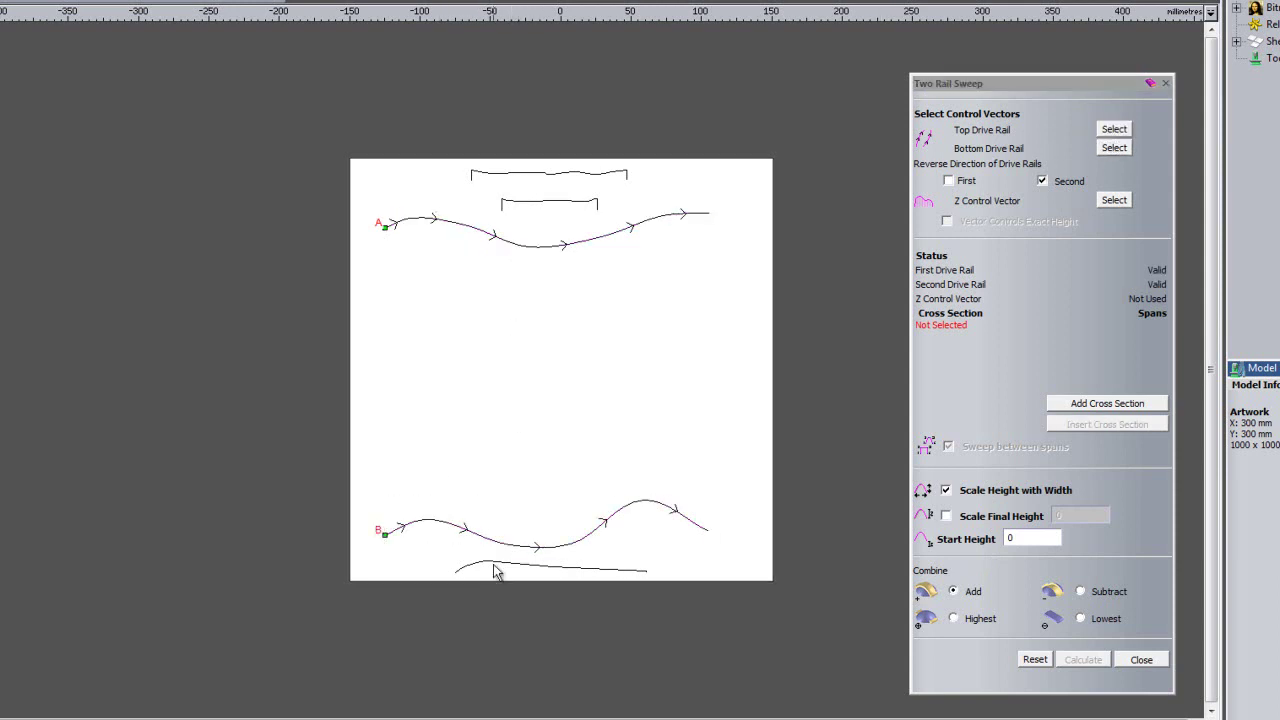
left_click(493, 561)
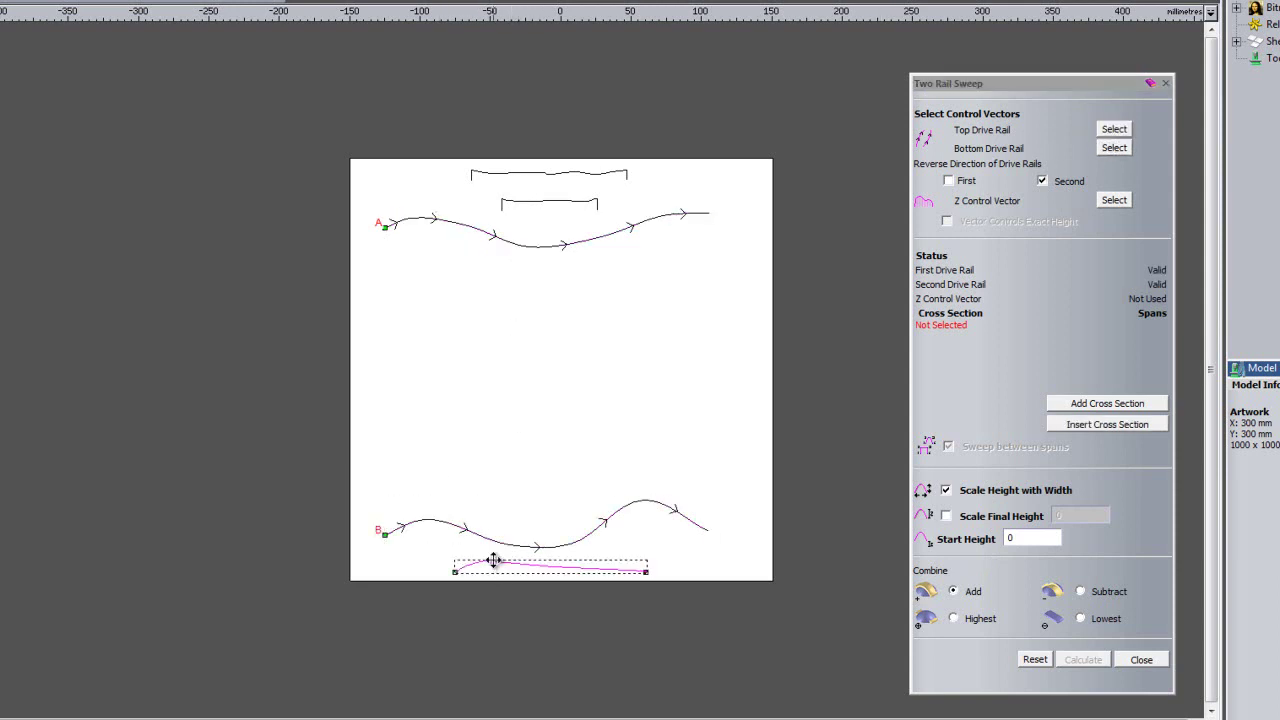
left_click(1114, 200)
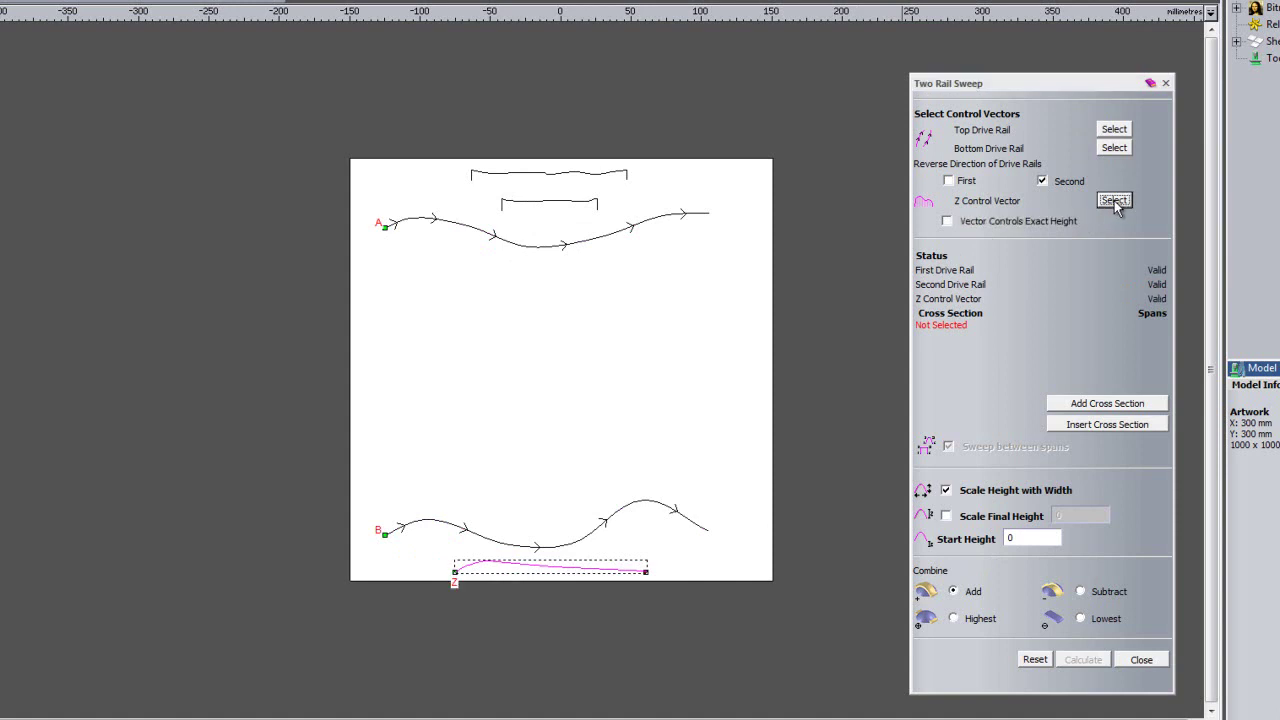
- Add the shorter bracket-shaped vector as the first cross section and the wider one as the second, then deselect the vectors
left_click(538, 204)
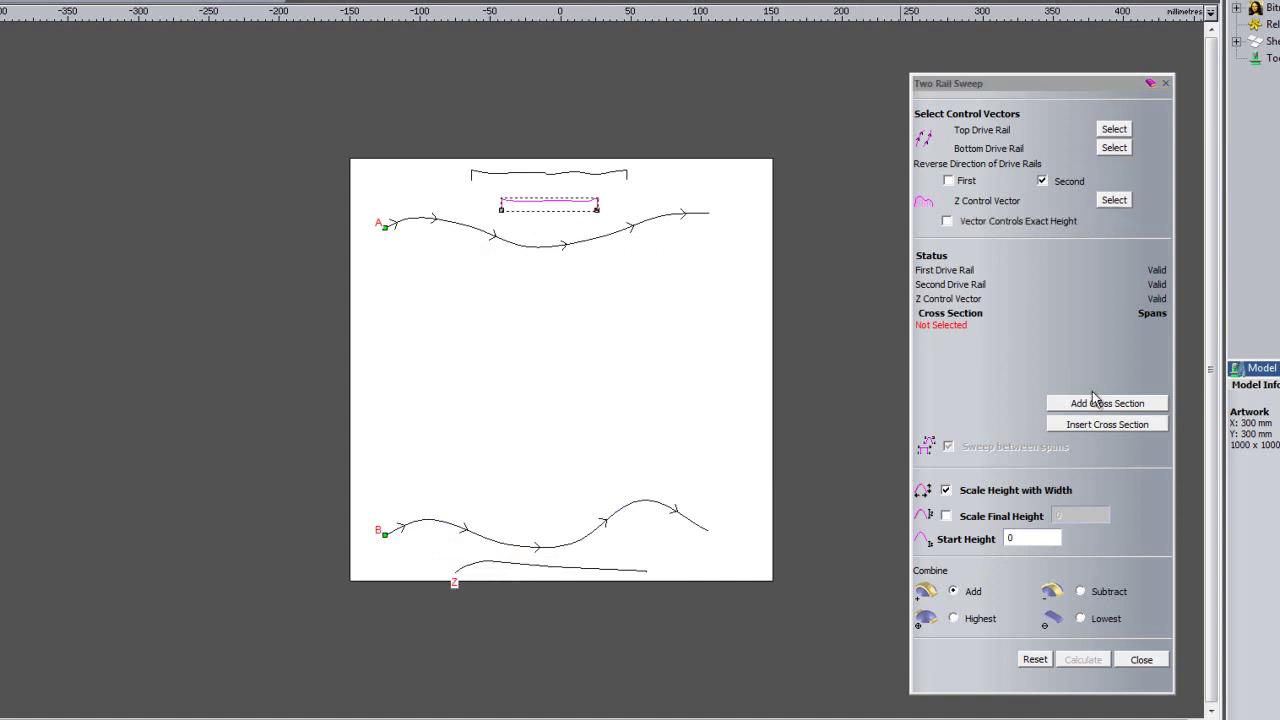
left_click(1097, 403)
left_click(554, 172)
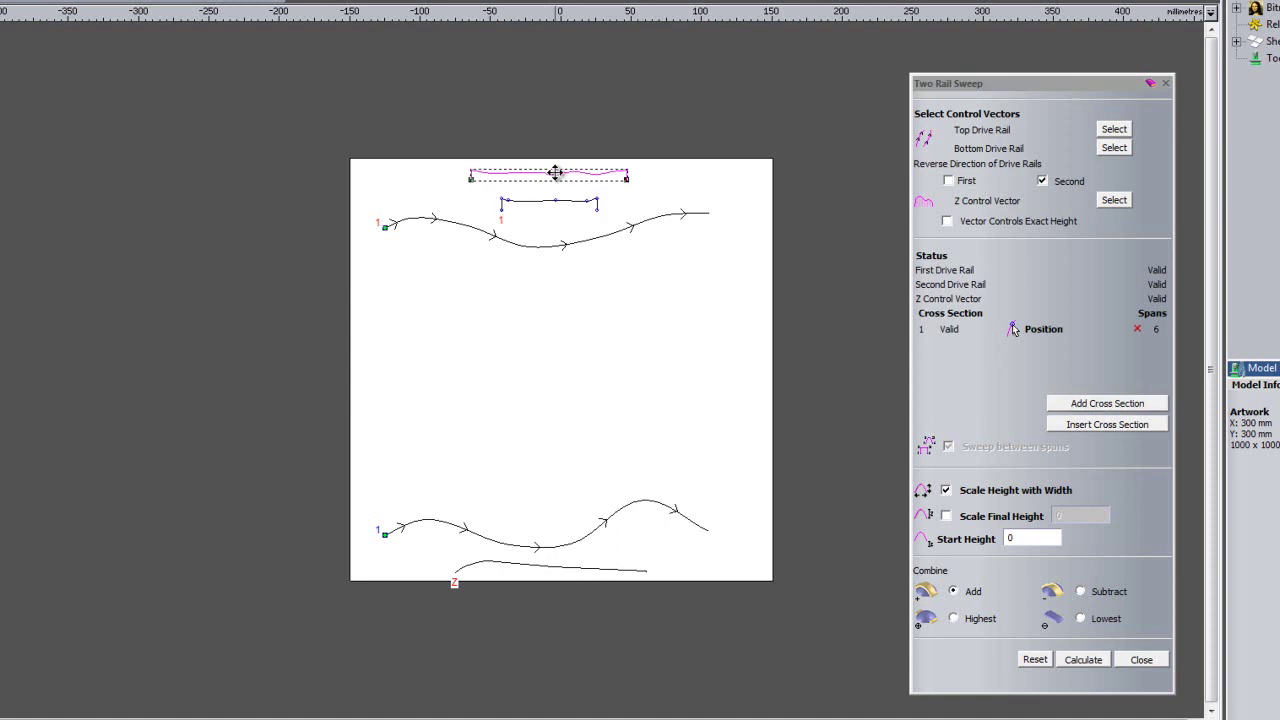
left_click(1100, 405)
left_click(668, 400)
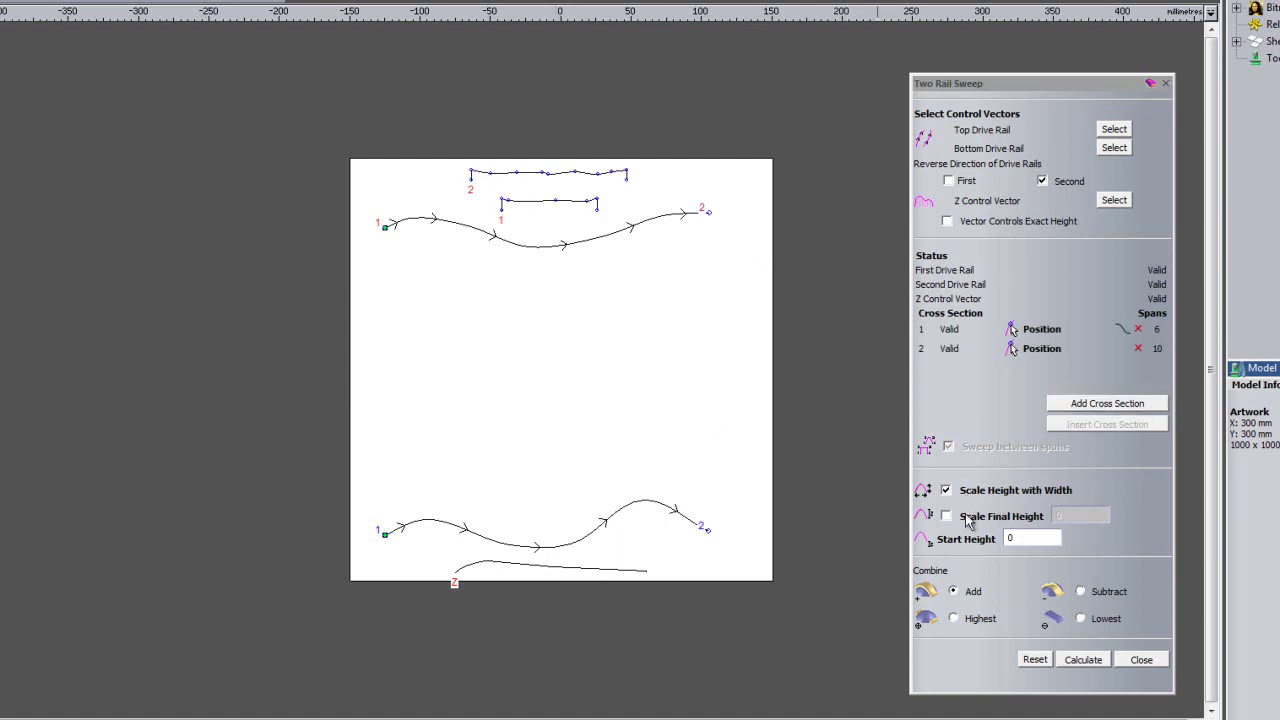
- Enable Scale Final Height at 15 mm, calculate the sweep relief and examine its side profile in the 3D view
left_click(946, 516)
double_click(1075, 514)
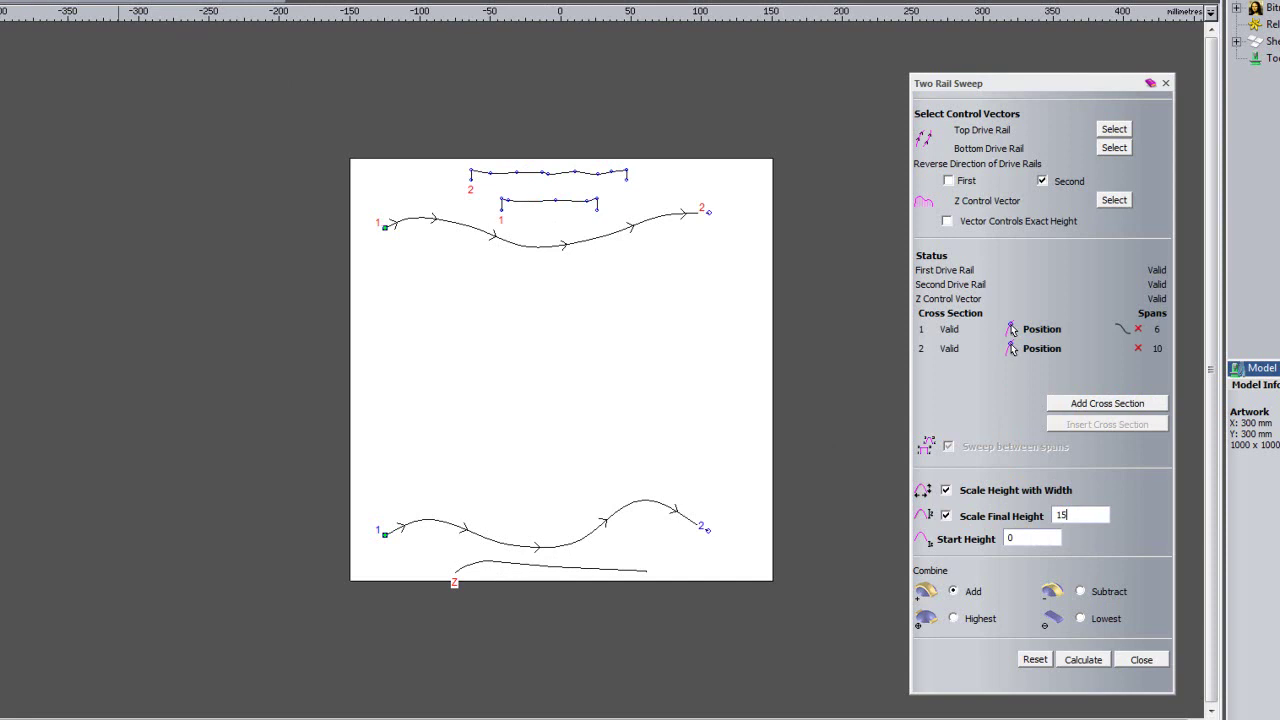
left_click(38, 4)
left_click(1072, 659)
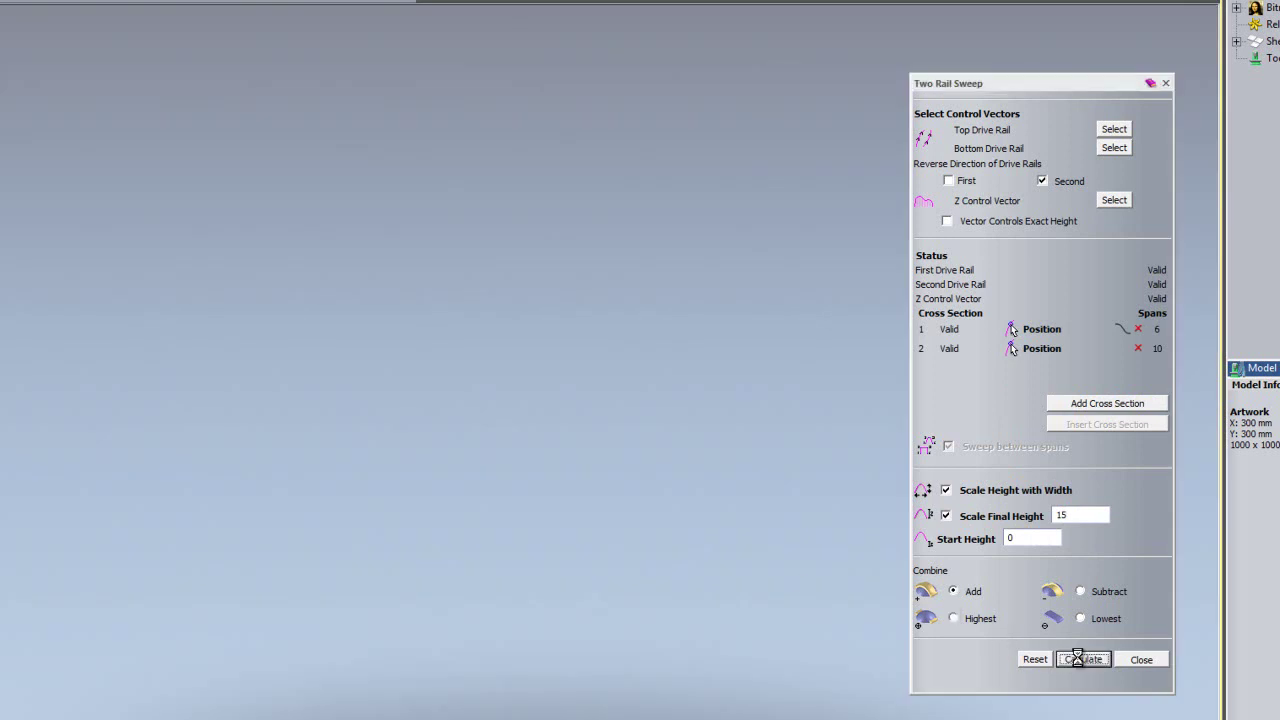
left_click_drag(532, 566, 314, 297)
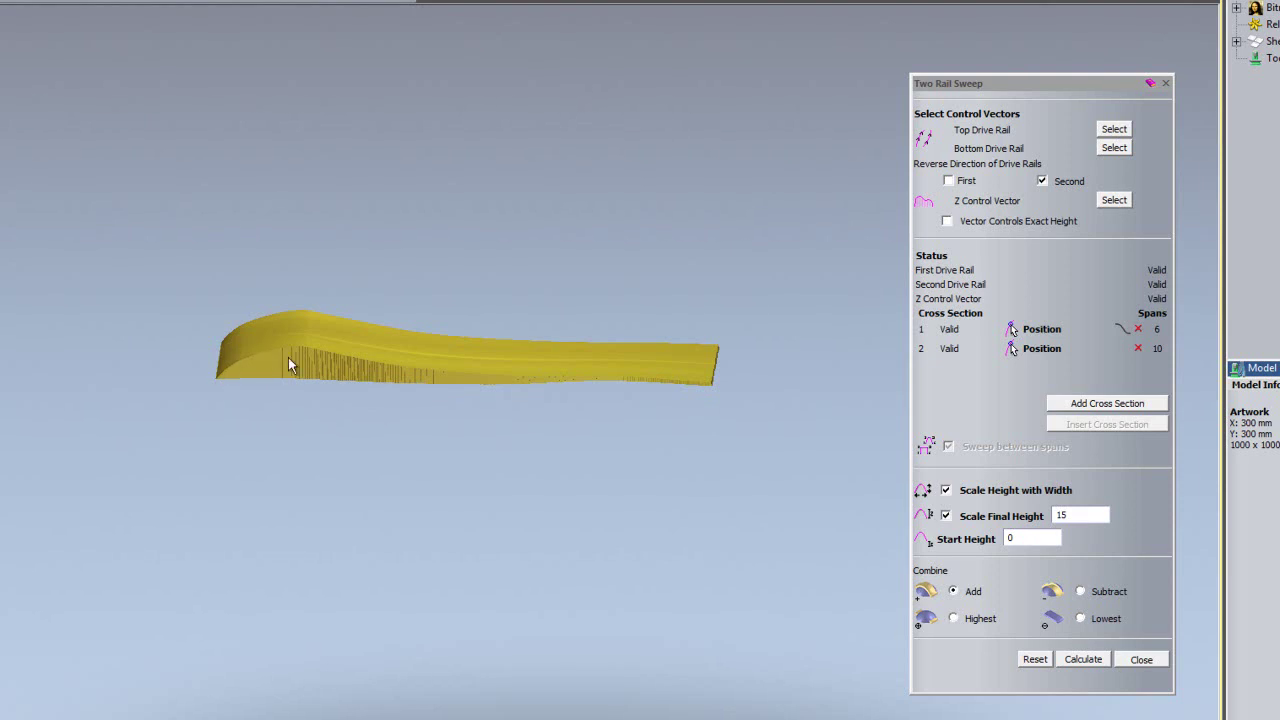
mouse_move(365, 396)
left_mouse_down()
mouse_move(483, 534)
mouse_move(509, 612)
mouse_move(309, 555)
left_mouse_up()
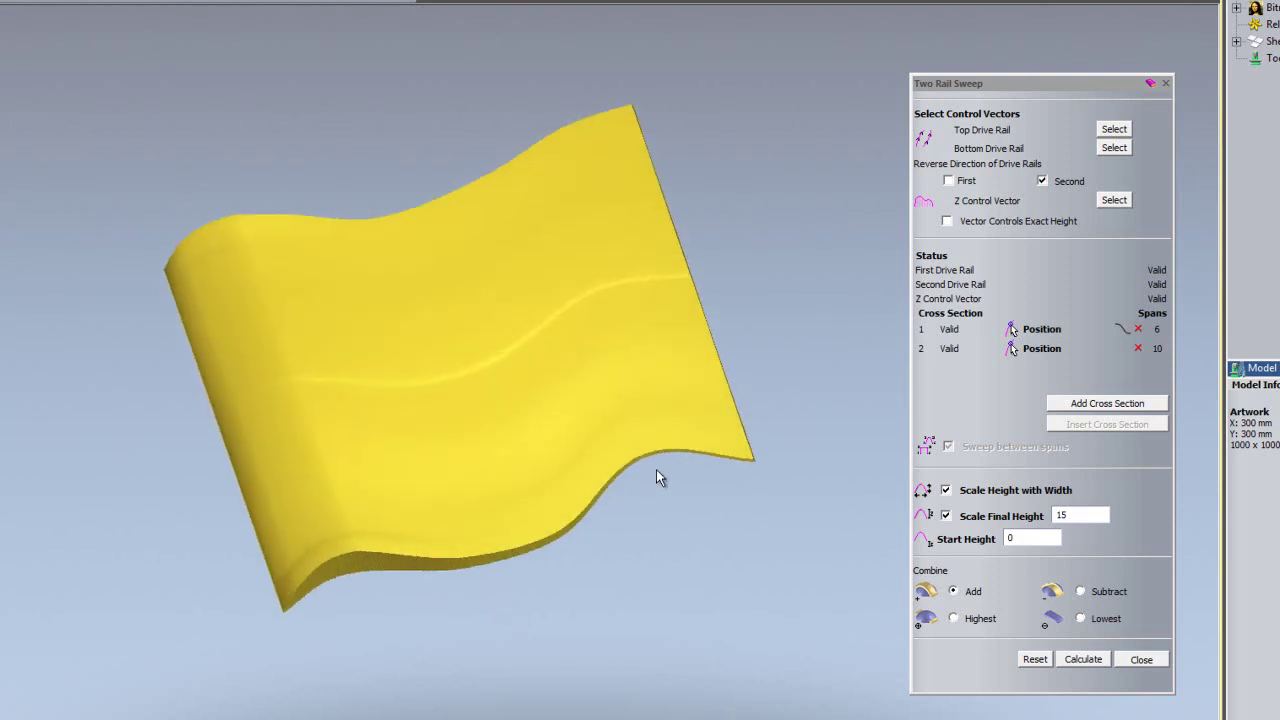
left_click_drag(110, 429, 350, 421)
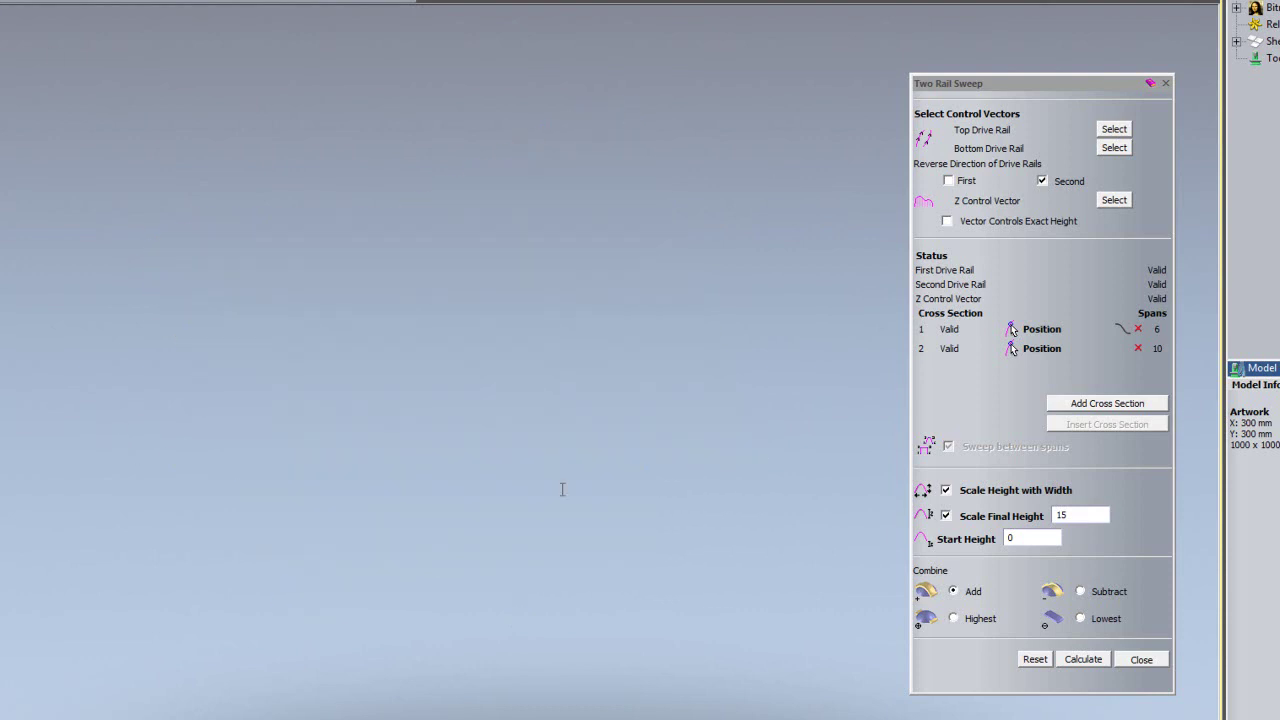
- Set the sweep's start height to 10 mm and recalculate the relief
left_click(1033, 540)
type("10")
left_click(1089, 659)
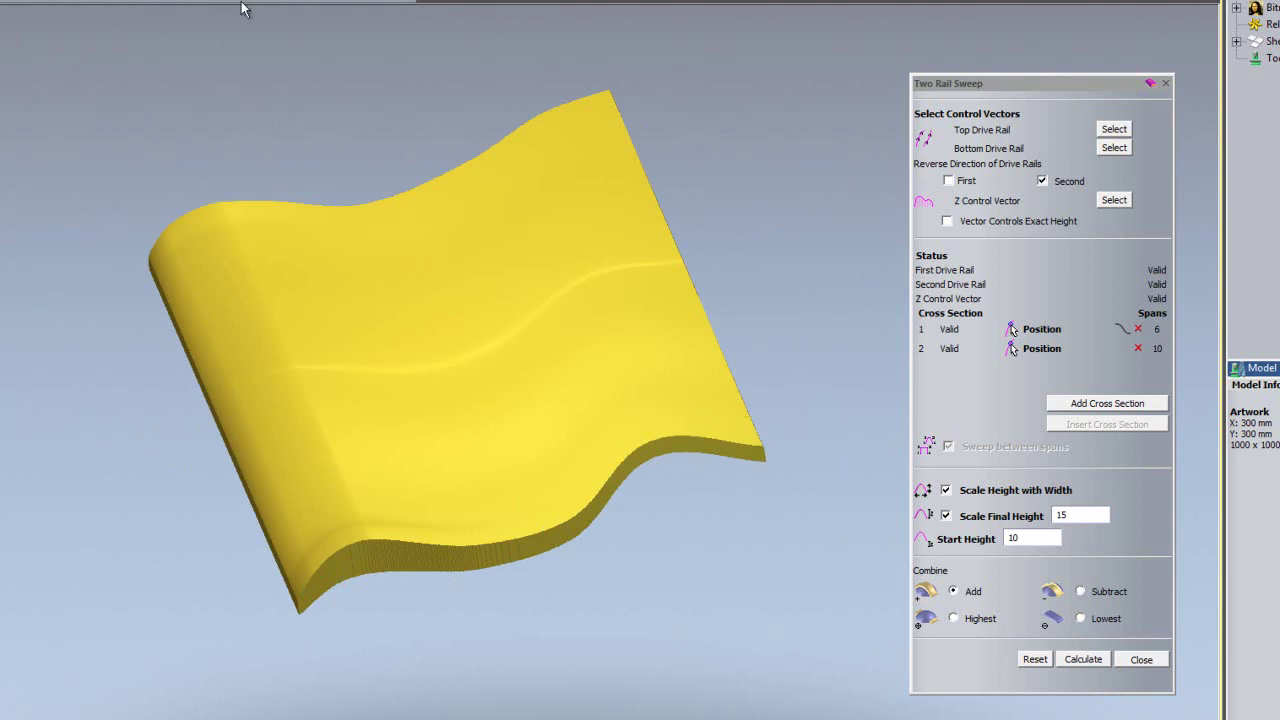
- Set the start height to 0 mm, recalculate the sweep relief and close the Two Rail Sweep tool
double_click(1026, 540)
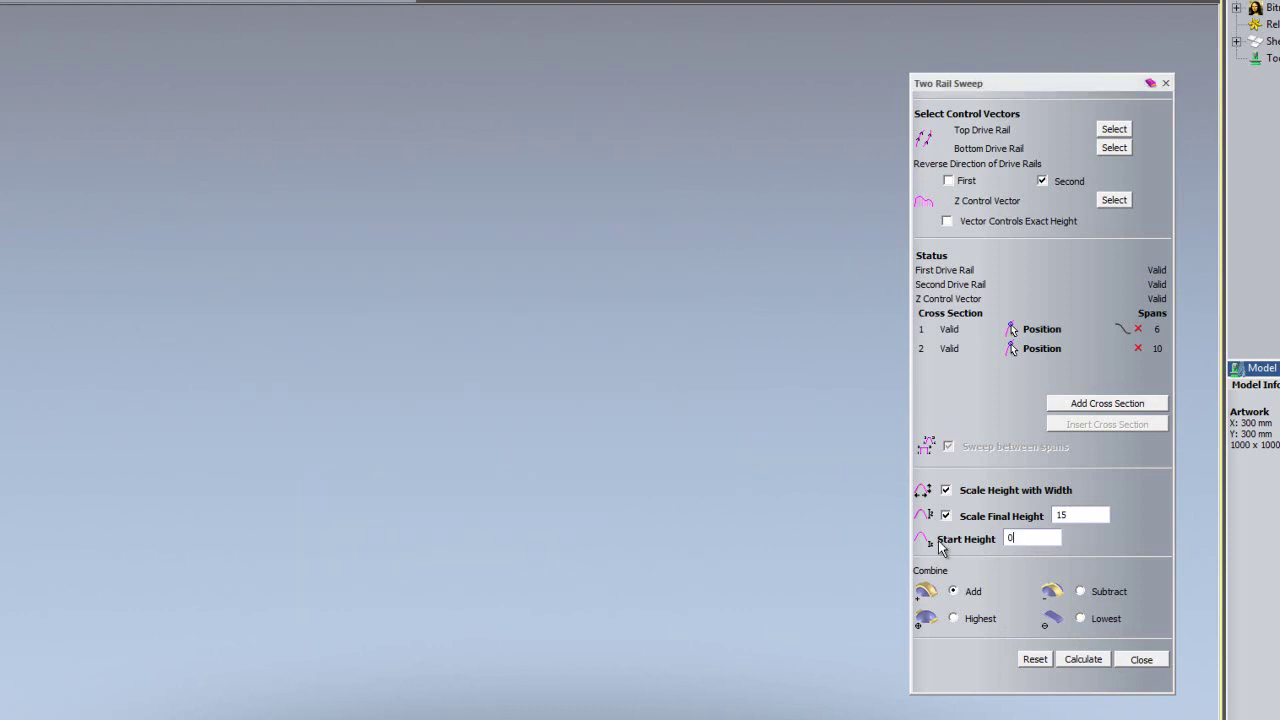
left_click(1093, 659)
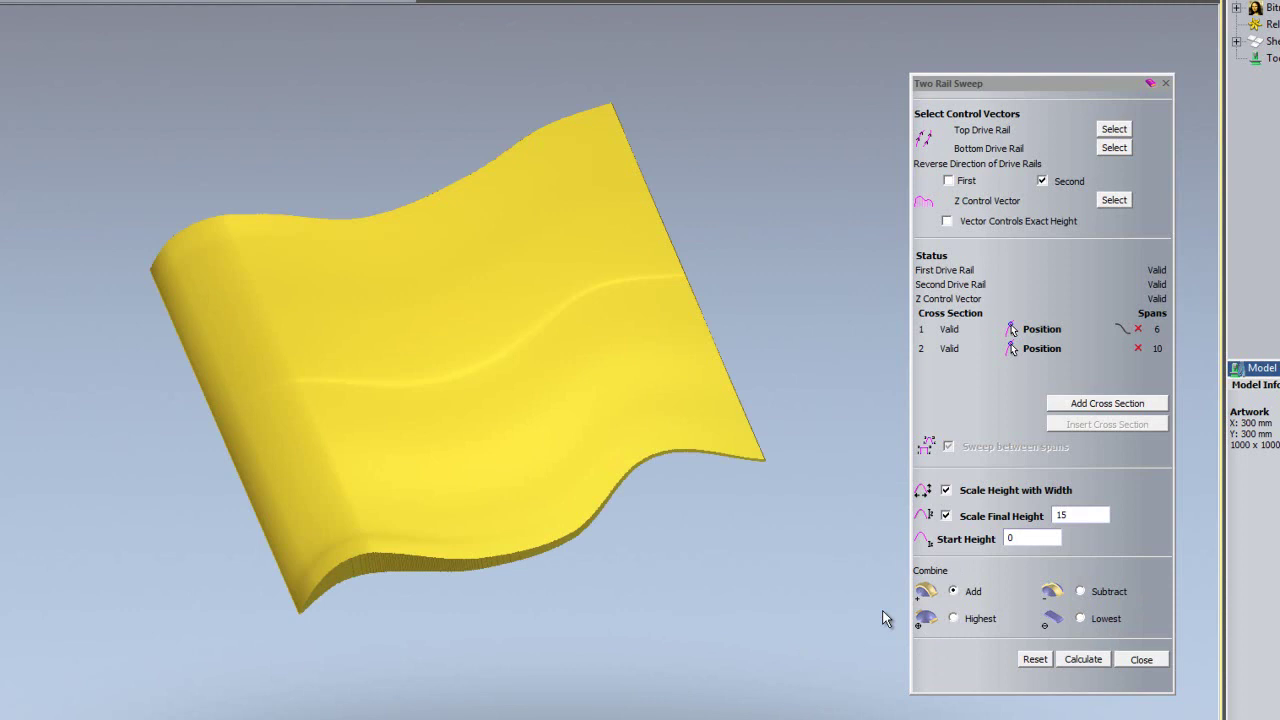
left_click(1154, 664)
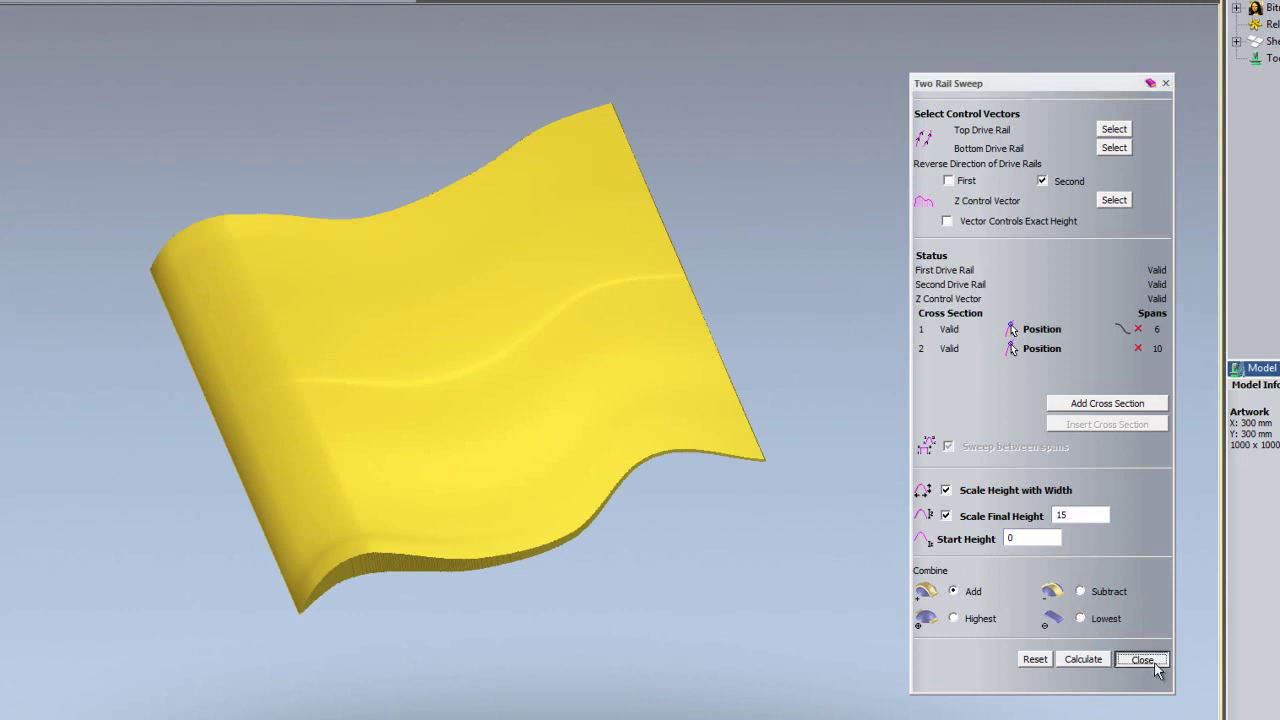
- Return to the 2D view and make the temp vector layer with the red flag and pole outlines visible
mouse_move(786, 424)
left_mouse_down()
mouse_move(806, 563)
mouse_move(775, 563)
mouse_move(767, 351)
mouse_move(793, 410)
left_mouse_up()
key("F2")
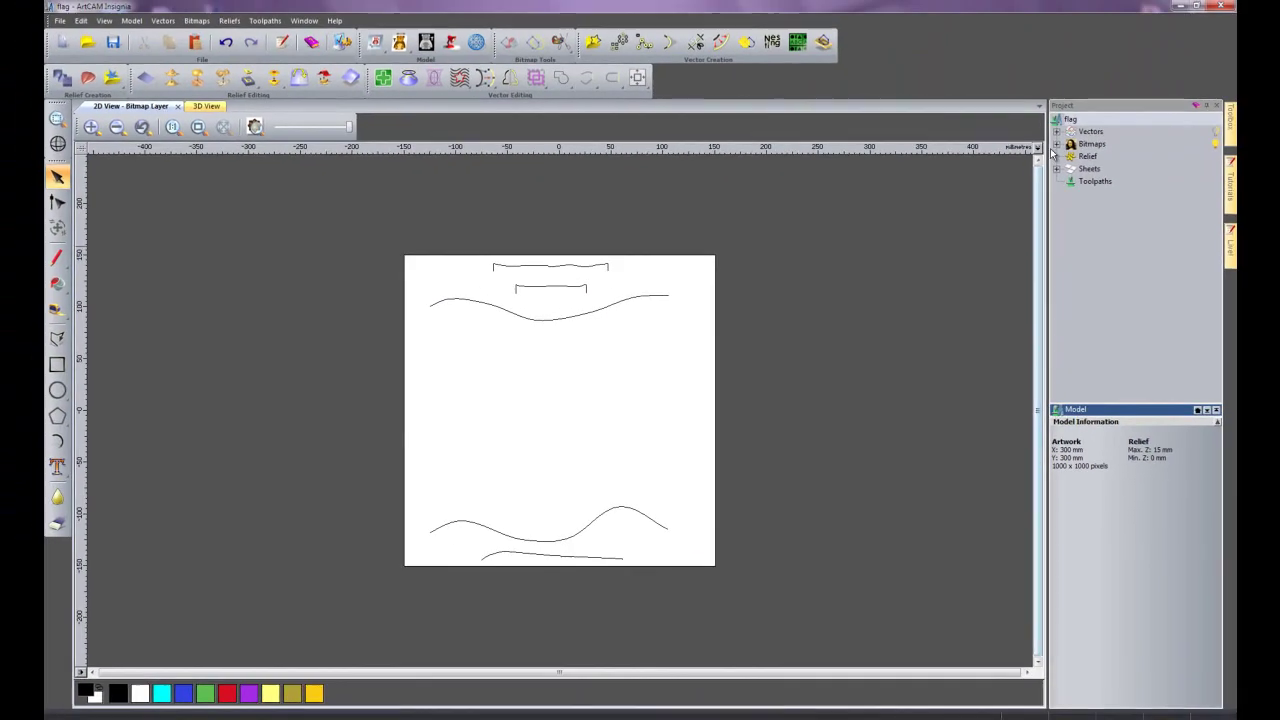
left_click(1056, 131)
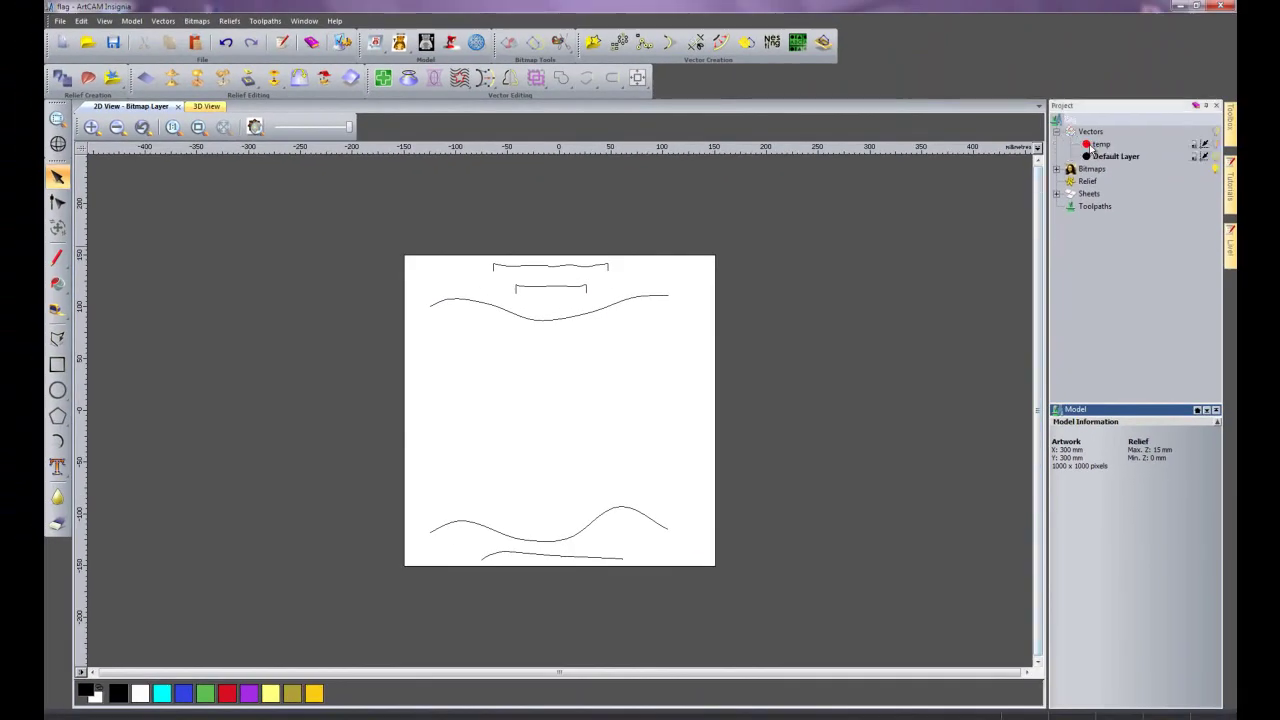
left_click(1215, 145)
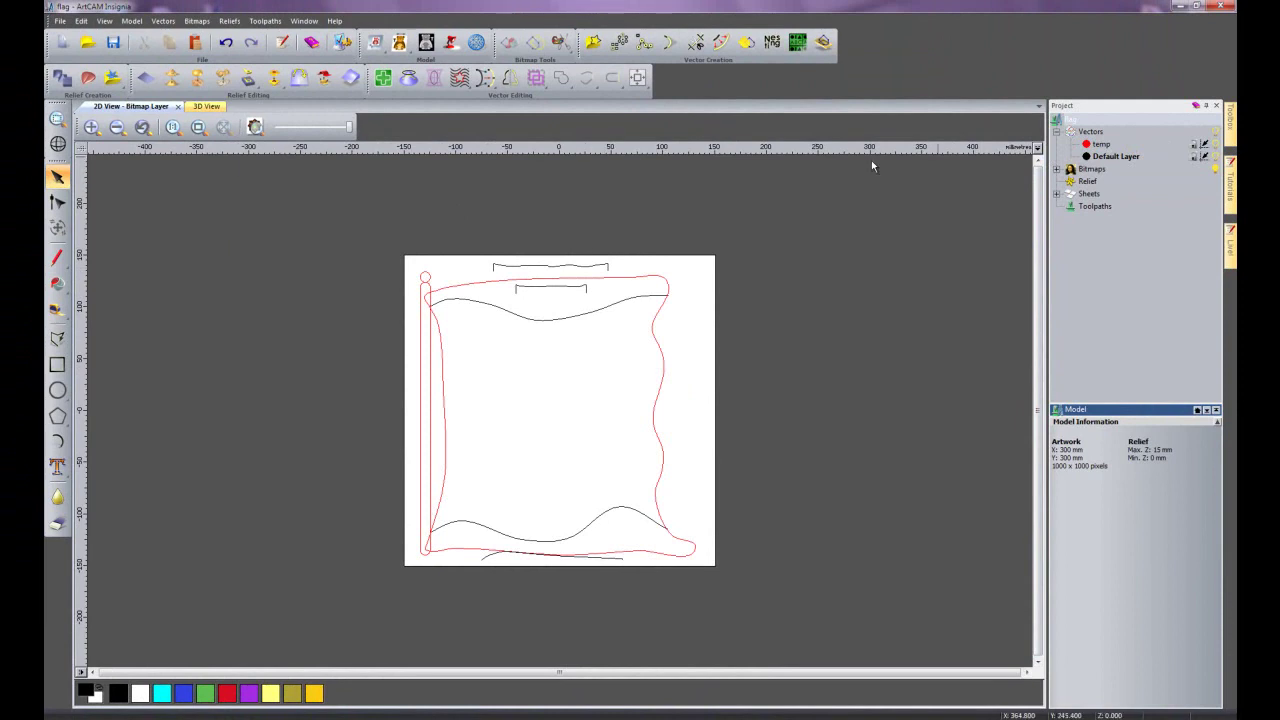
- Show the relief preview in the 2D view, and zero the rest of the relief outside the wavy flag outline with the Shape Editor
left_click(255, 128)
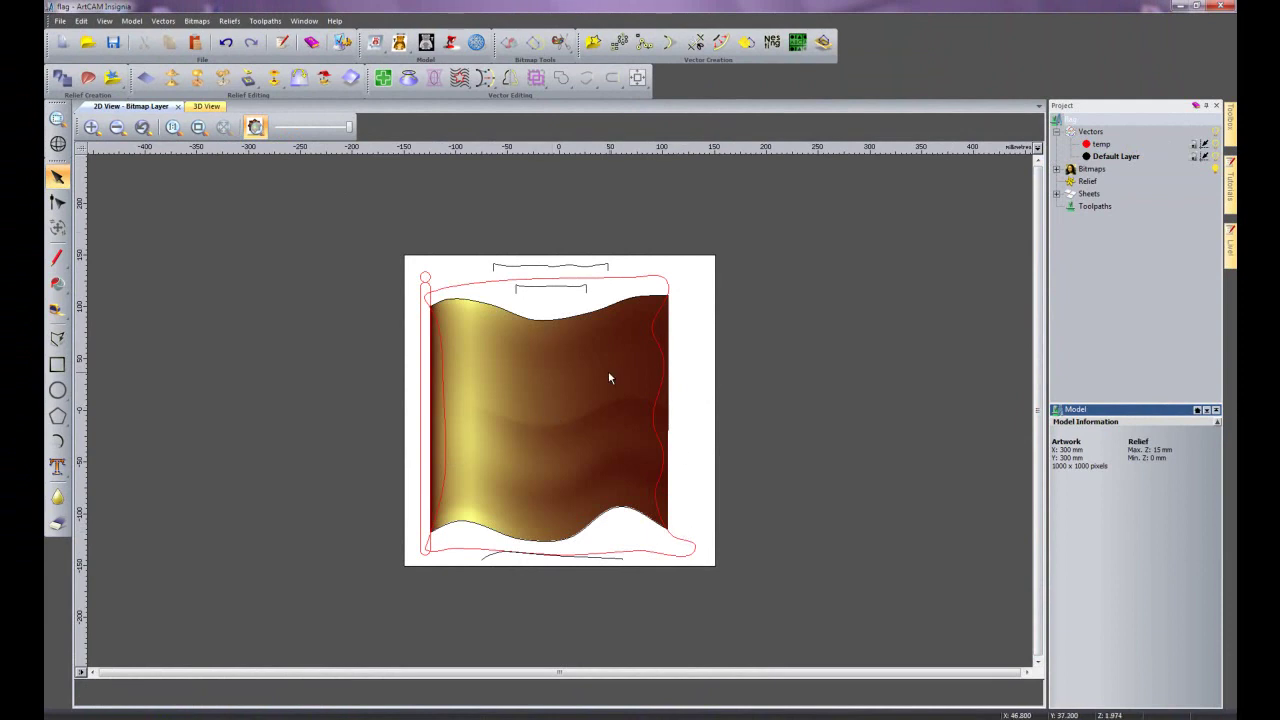
left_click(652, 327)
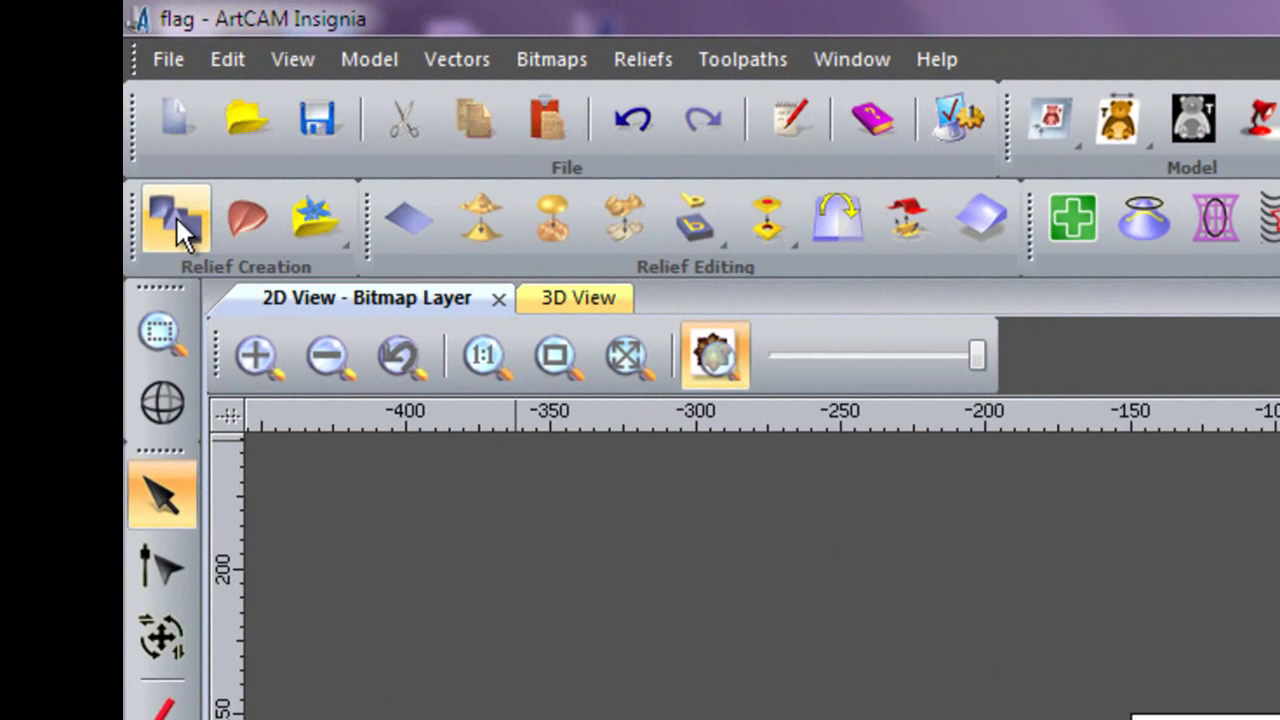
left_click(175, 215)
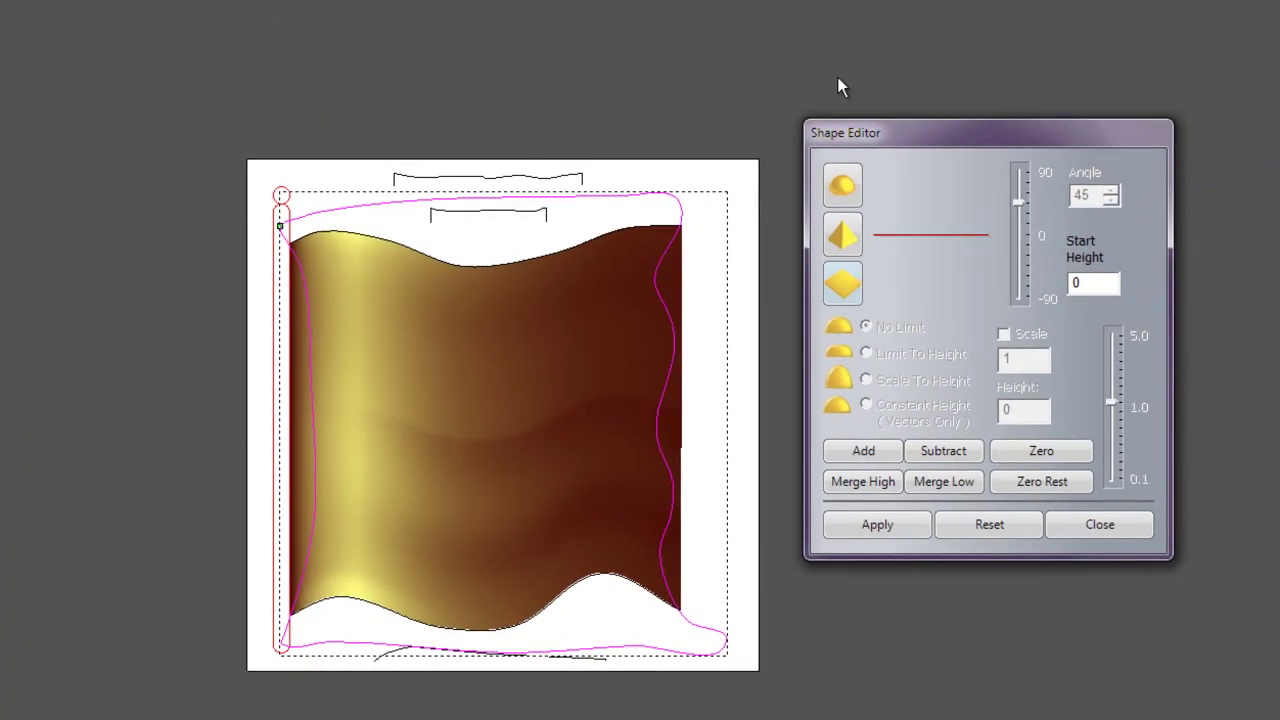
left_click(1039, 482)
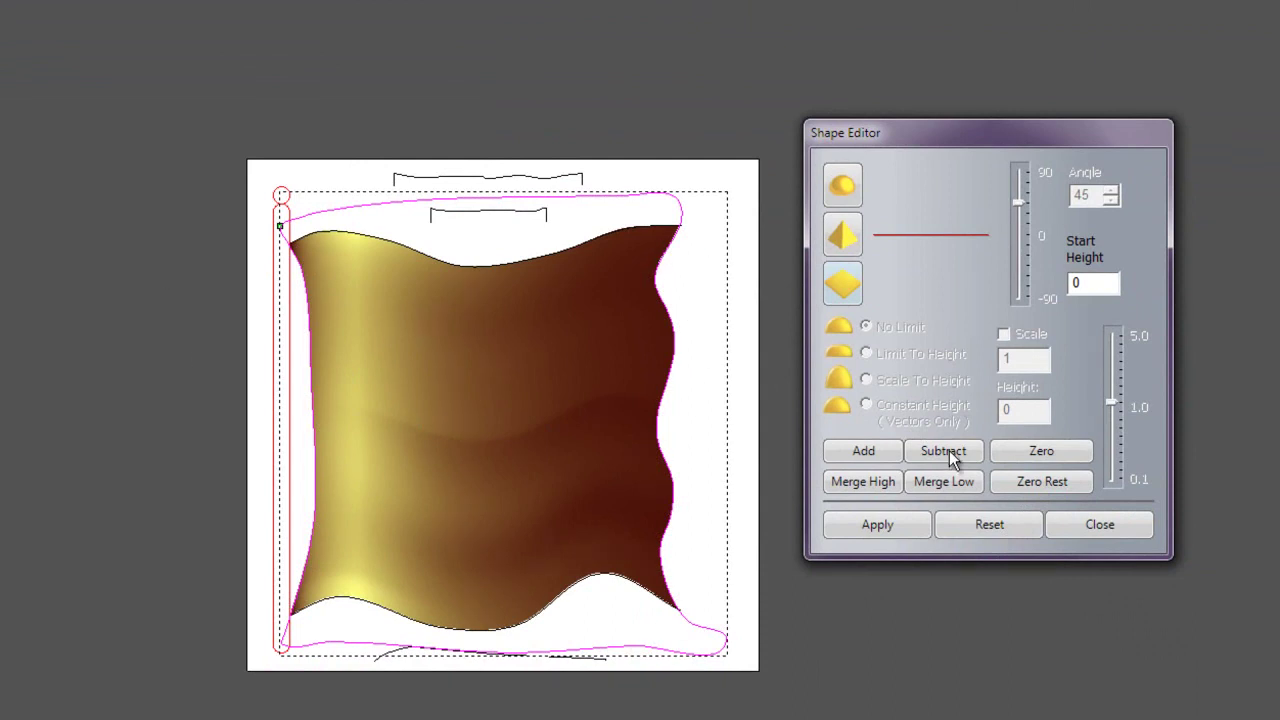
left_click(1112, 522)
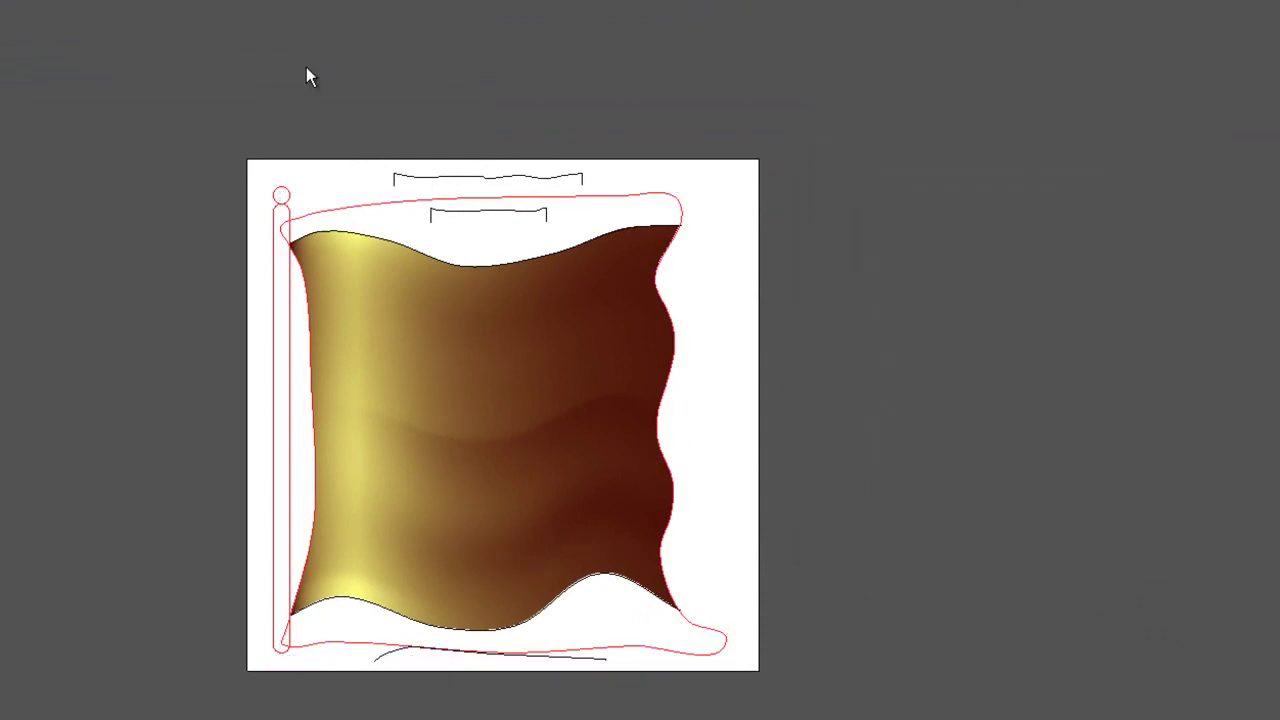
- Add a round shape with start height 5 to the relief from the flag pole vectors, and examine the result in the 3D view
left_click(286, 285)
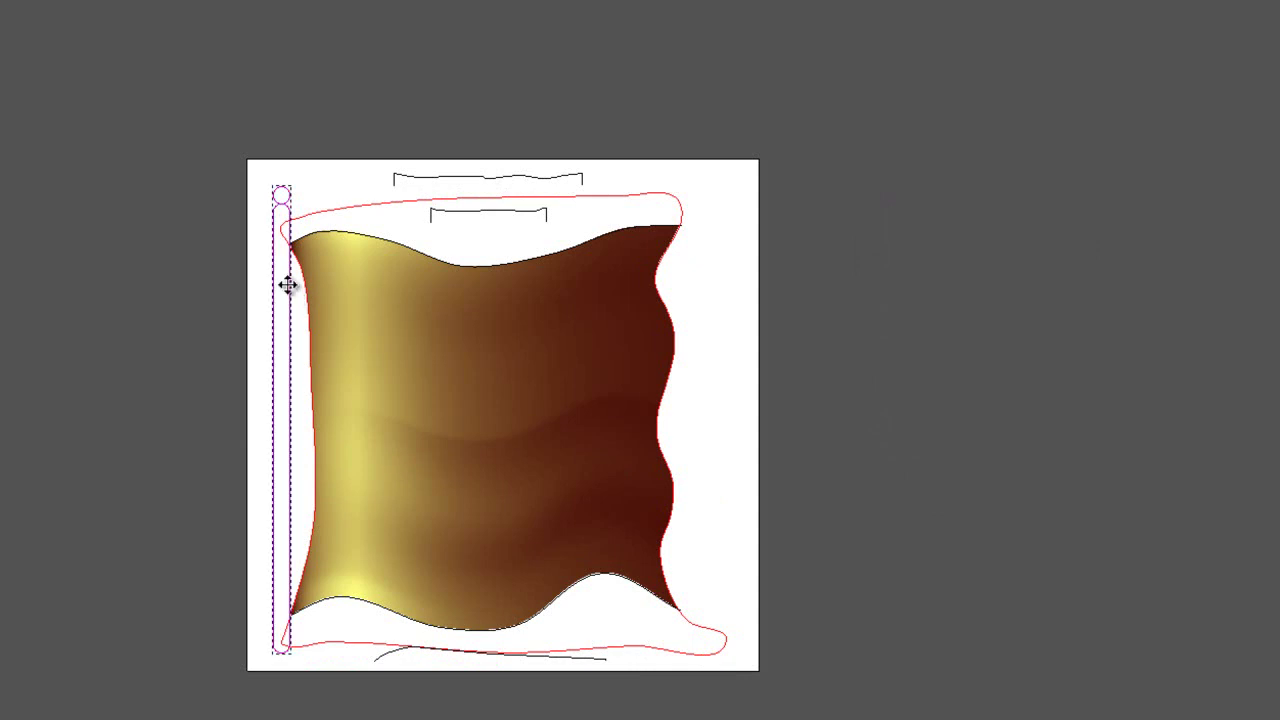
double_click(286, 285)
double_click(1098, 287)
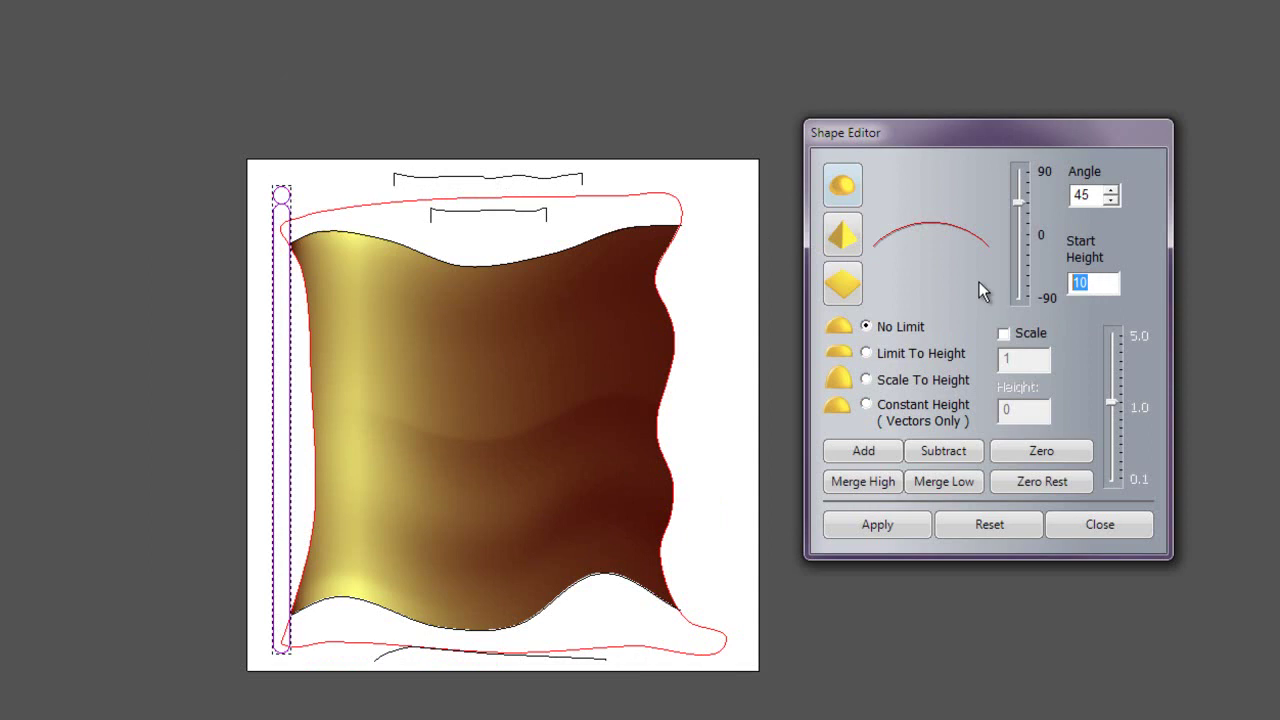
type("5")
left_click(880, 448)
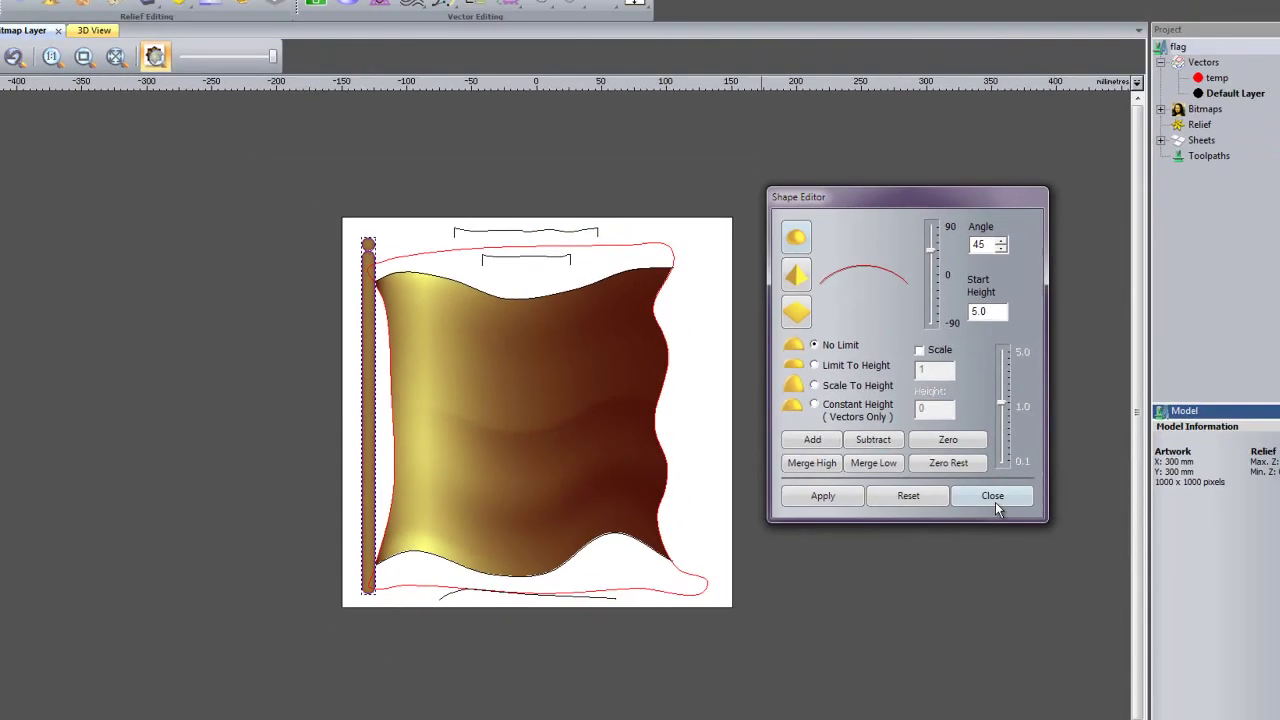
left_click(1100, 524)
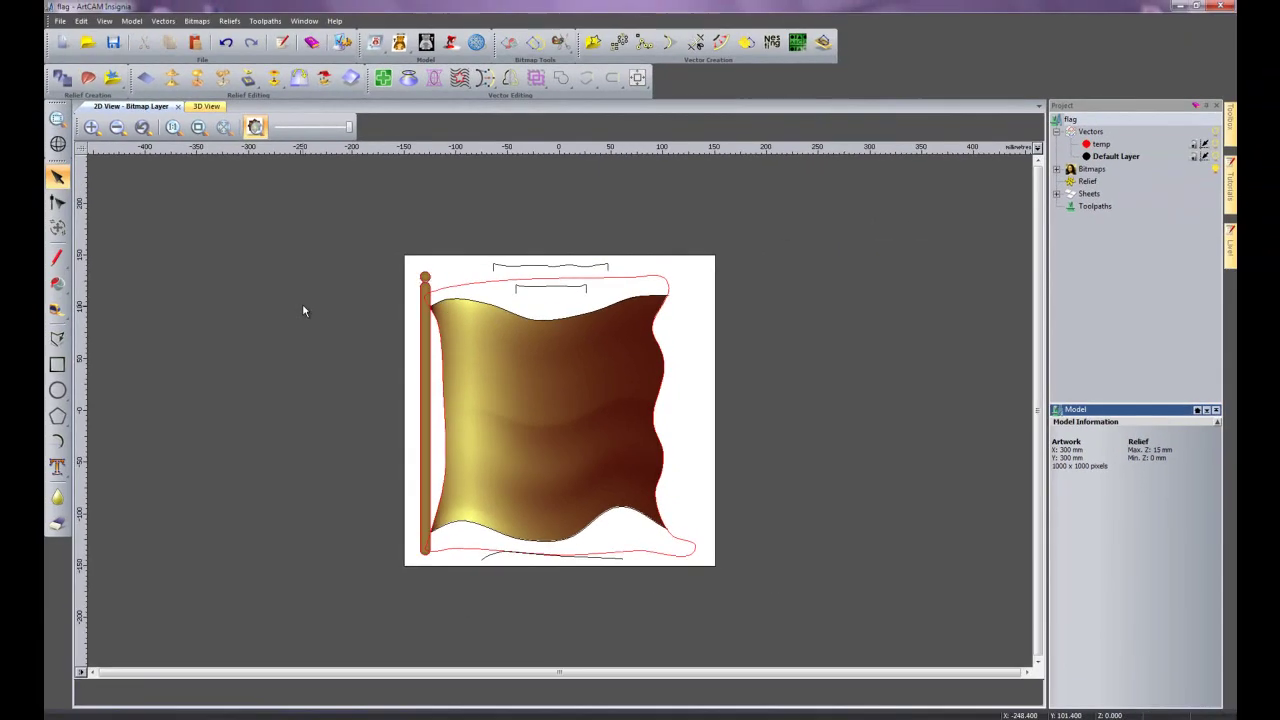
left_click(206, 106)
left_click_drag(570, 445, 506, 487)
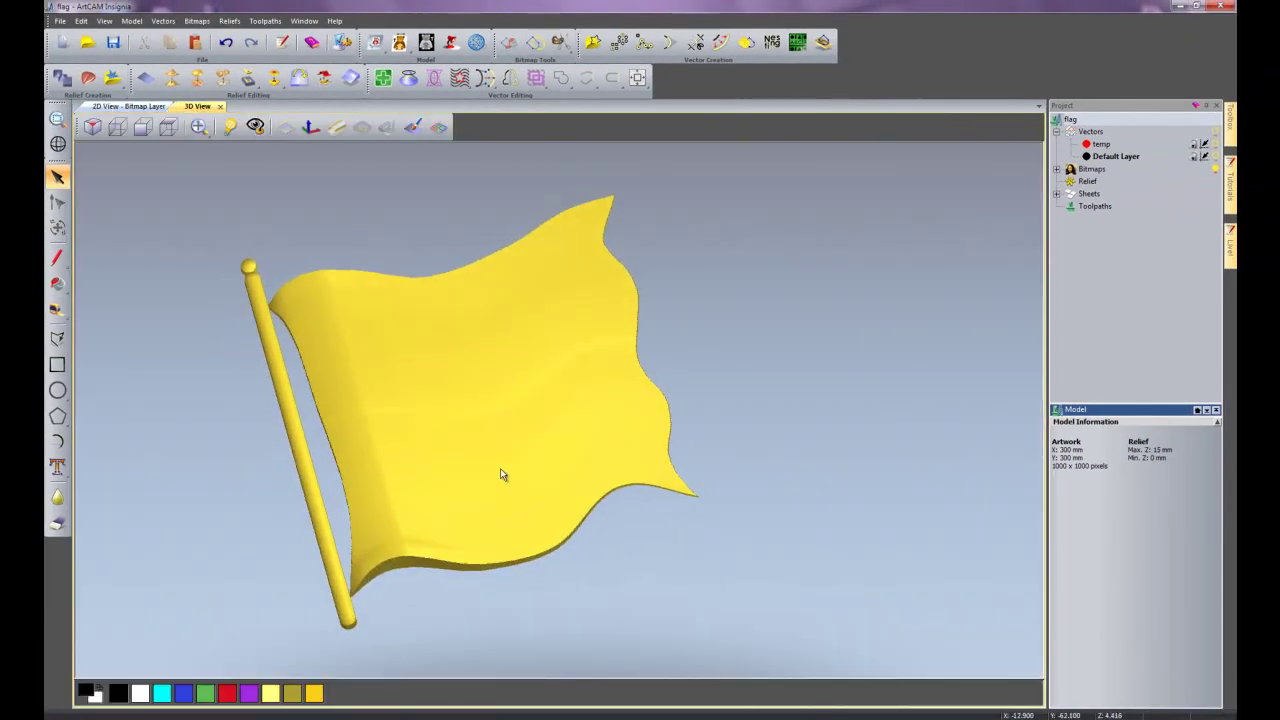
middle_click_drag(563, 417, 613, 432)
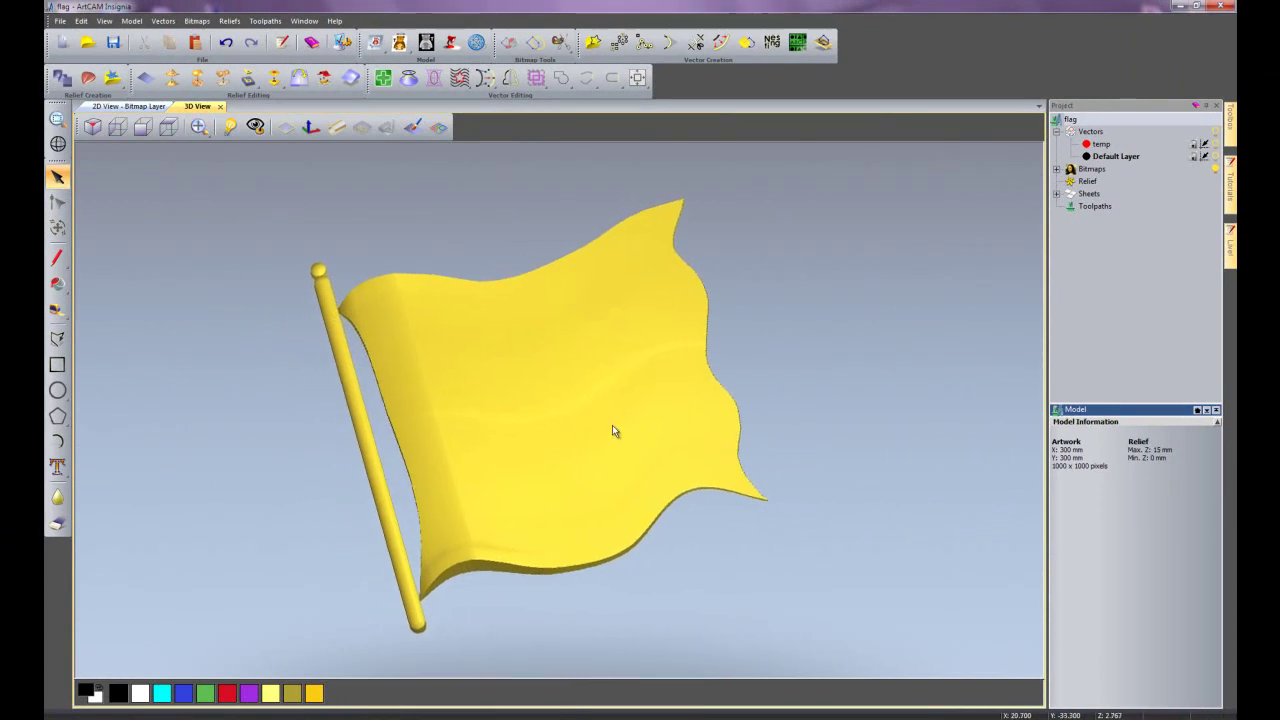